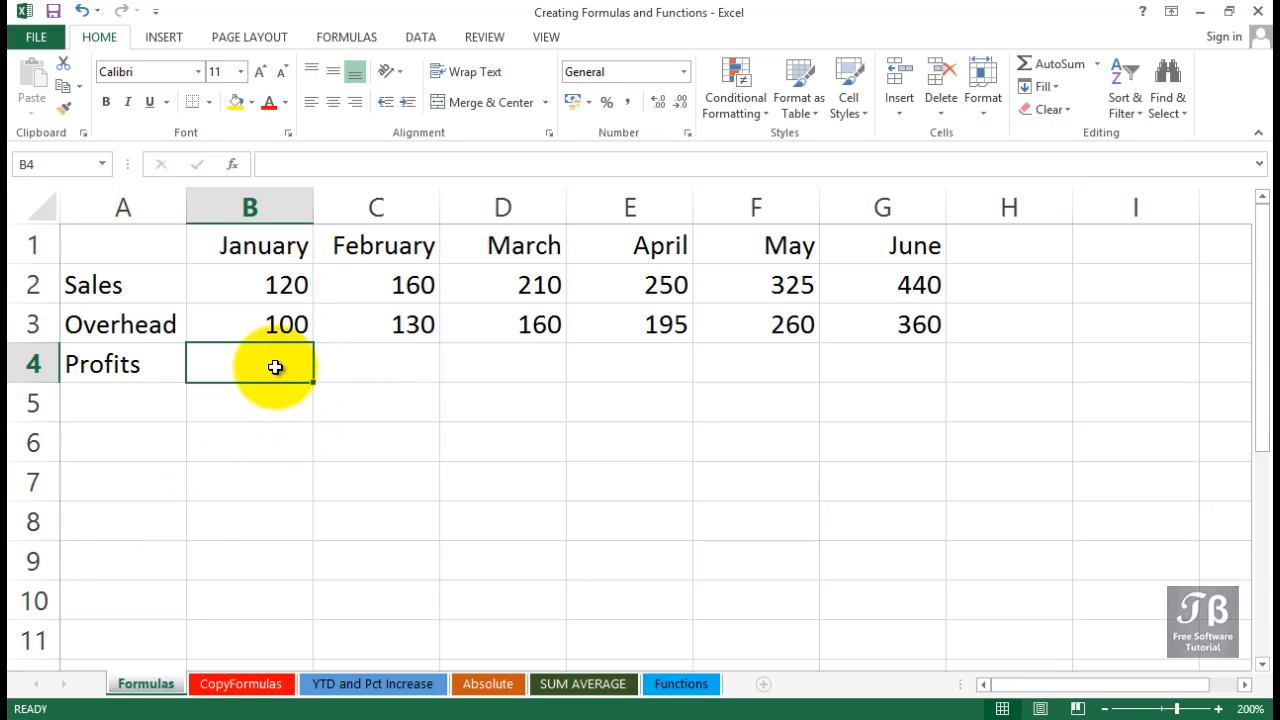
Enter the formula =b2-b3 in cell B4 to calculate January's profit from sales minus overhead.
click(381, 370)
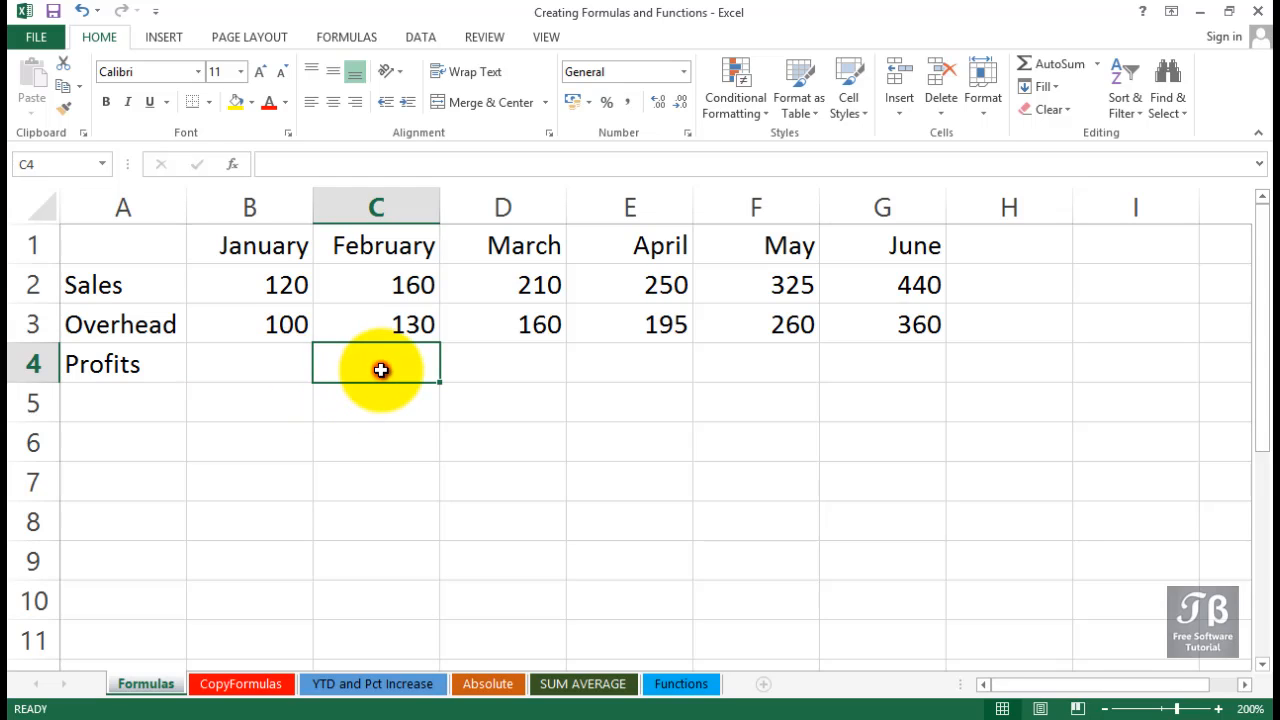
click(244, 372)
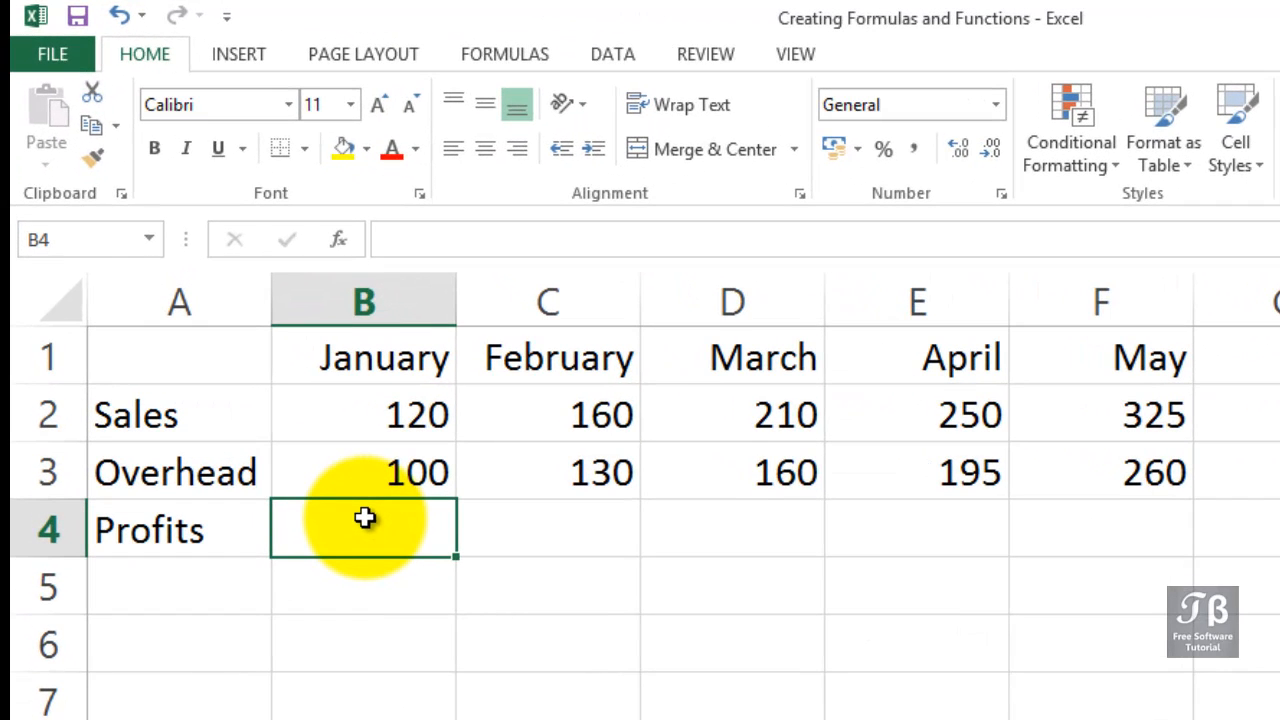
text(=)
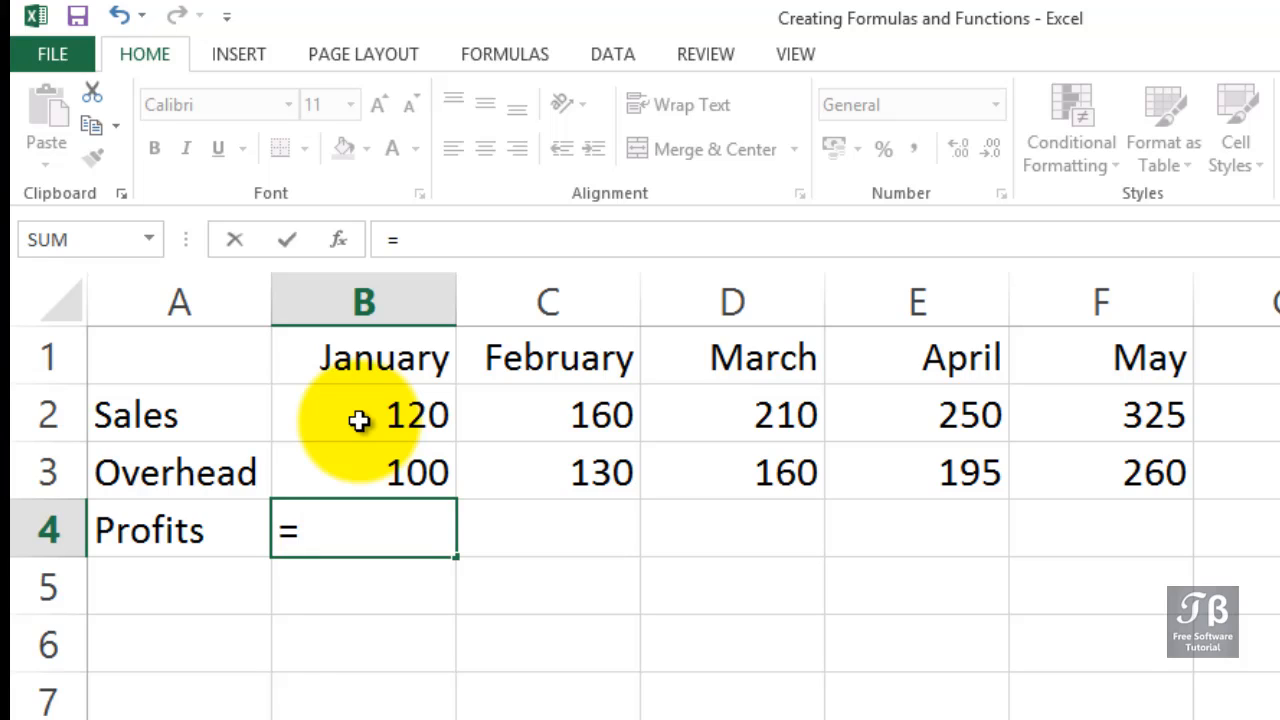
text(b2)
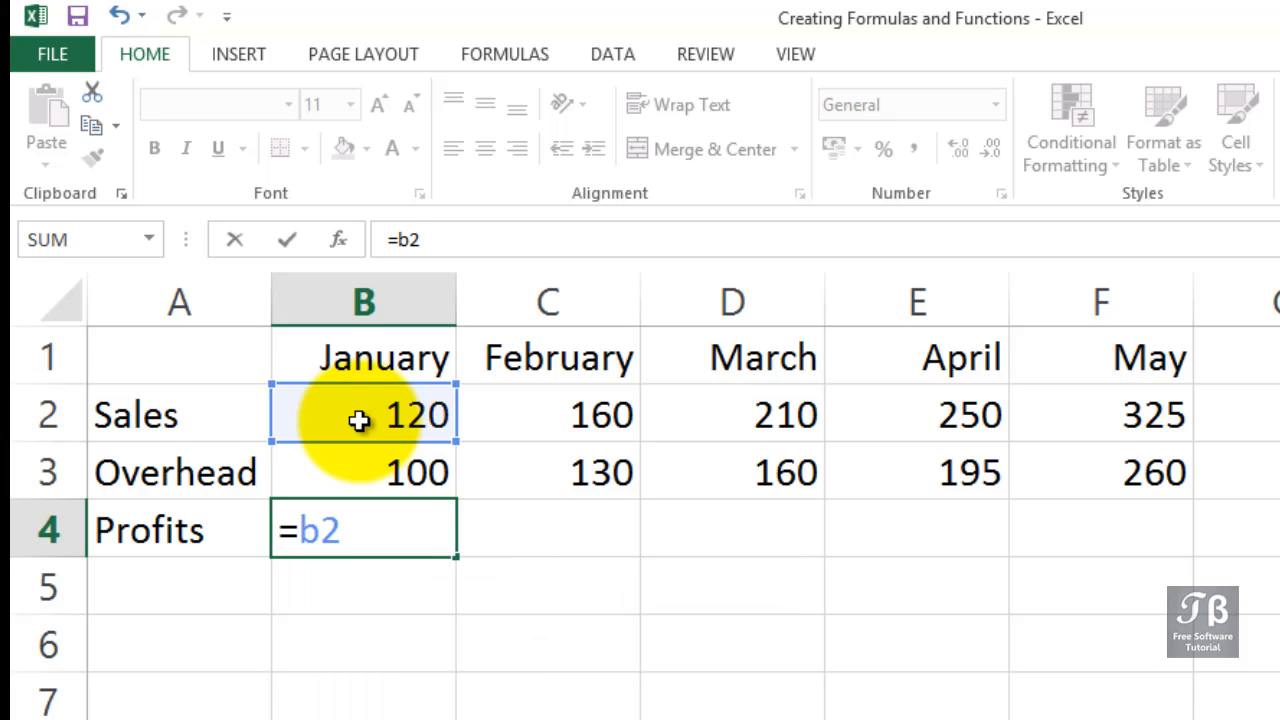
text(-b3)
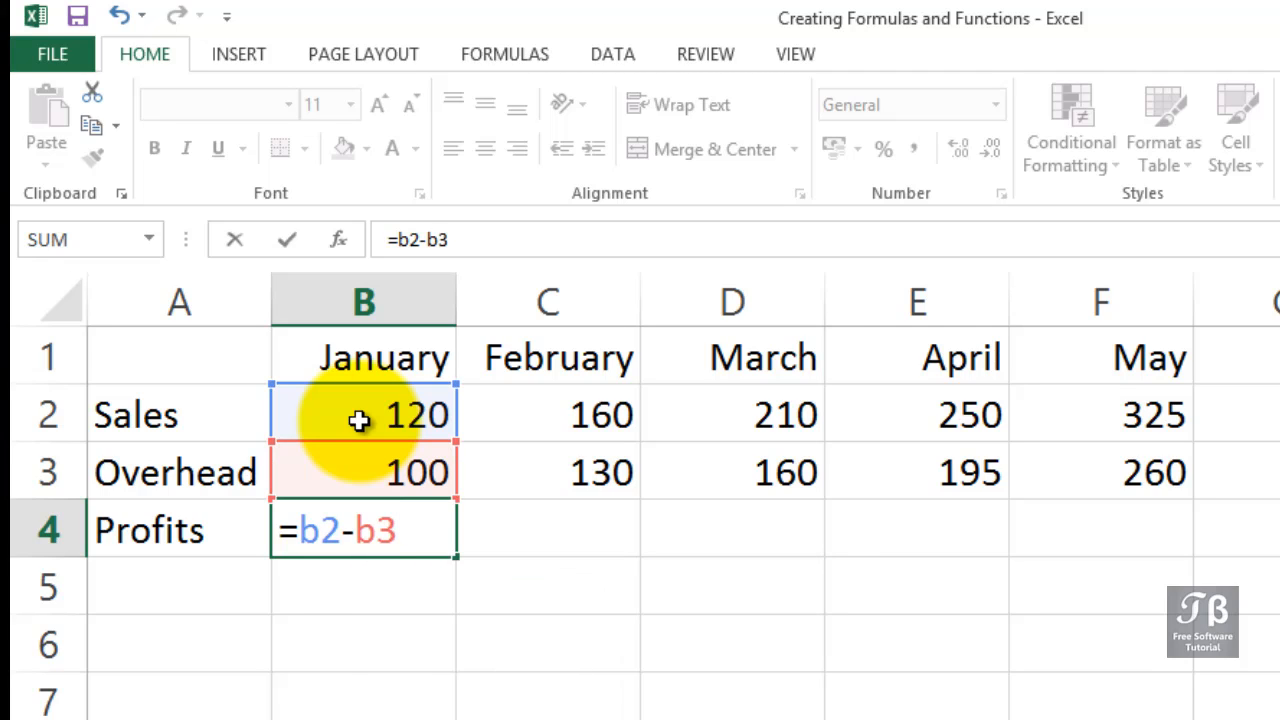
key(Return)
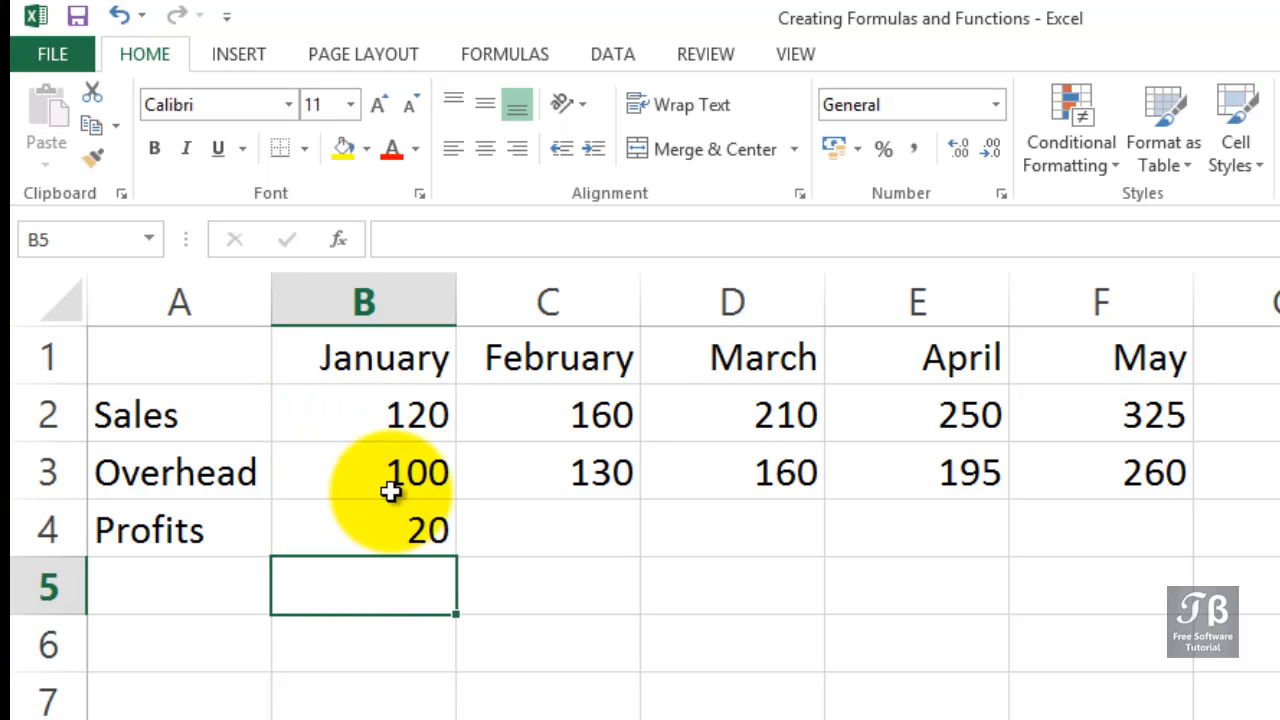
Open the January Profits formula in B4 for in-cell editing and erase it completely.
click(400, 535)
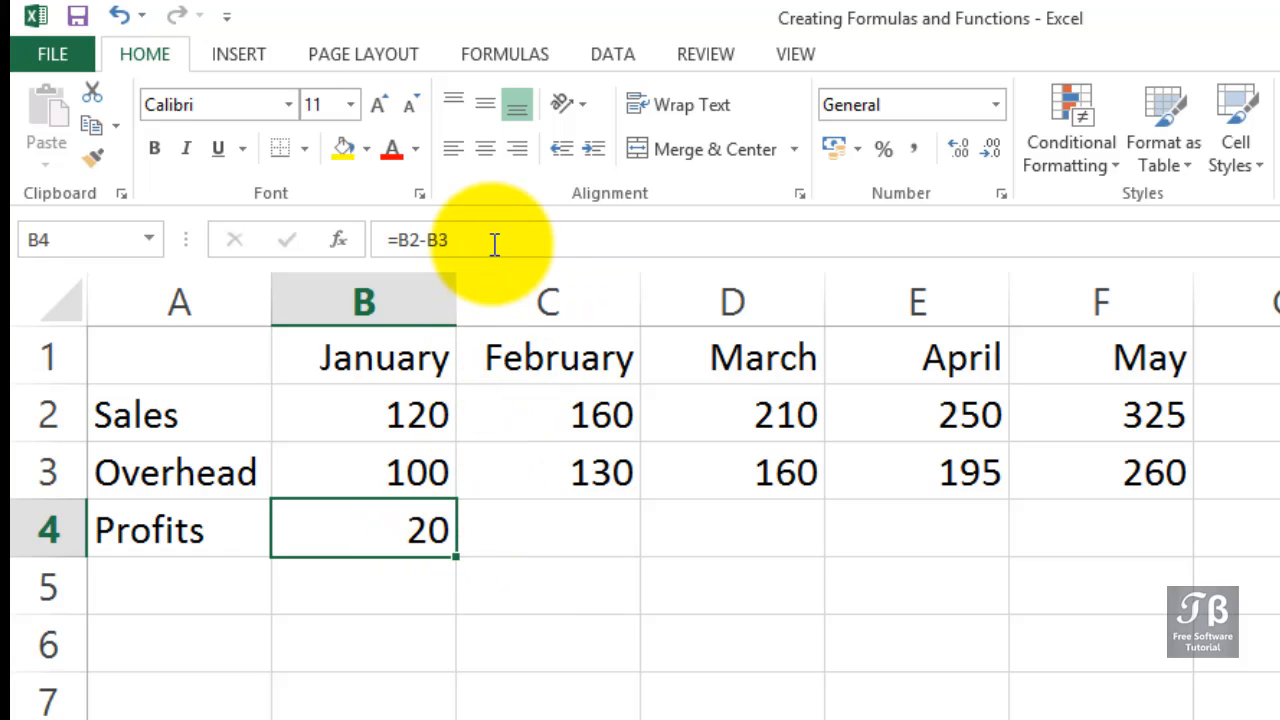
double_click(368, 533)
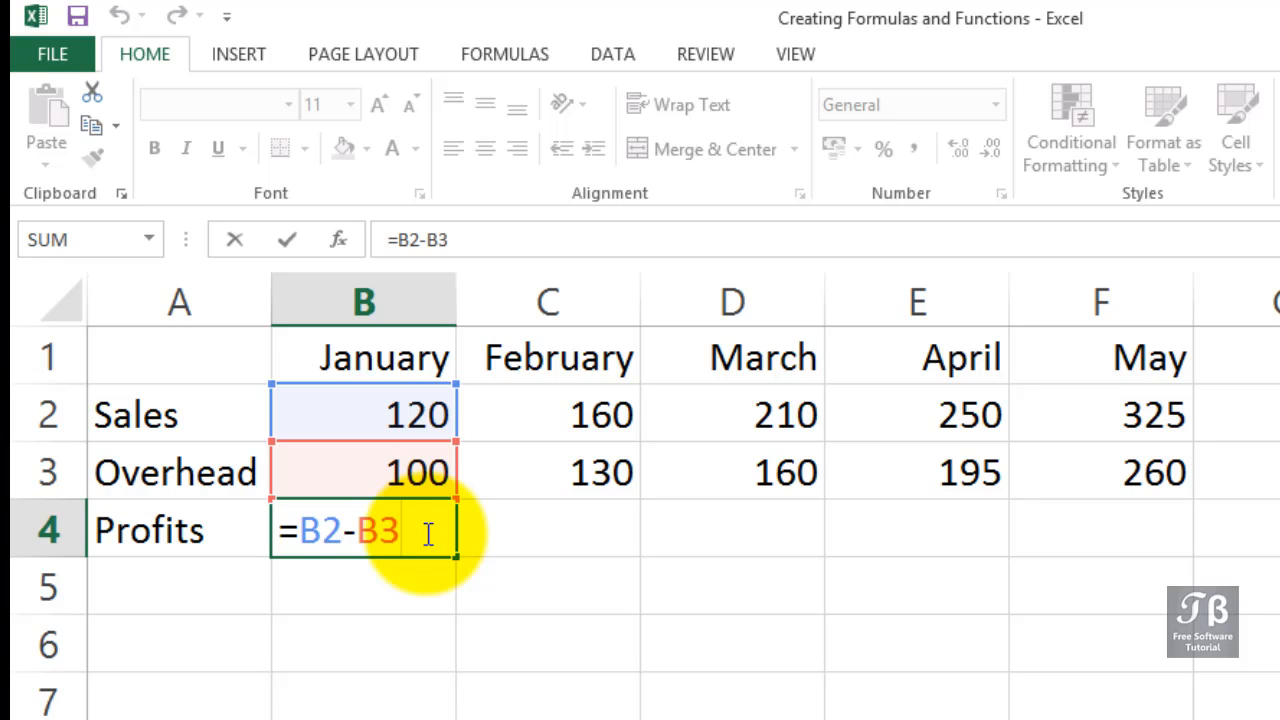
drag(428, 533, 195, 533)
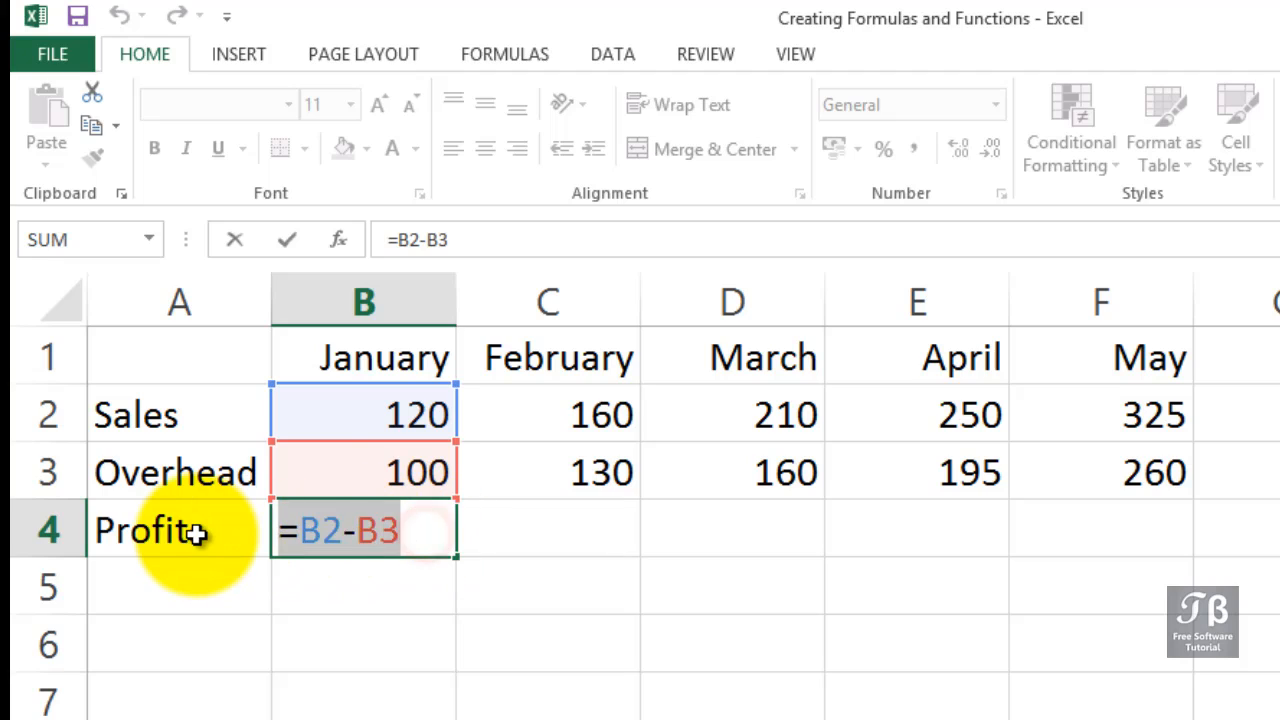
key(Delete)
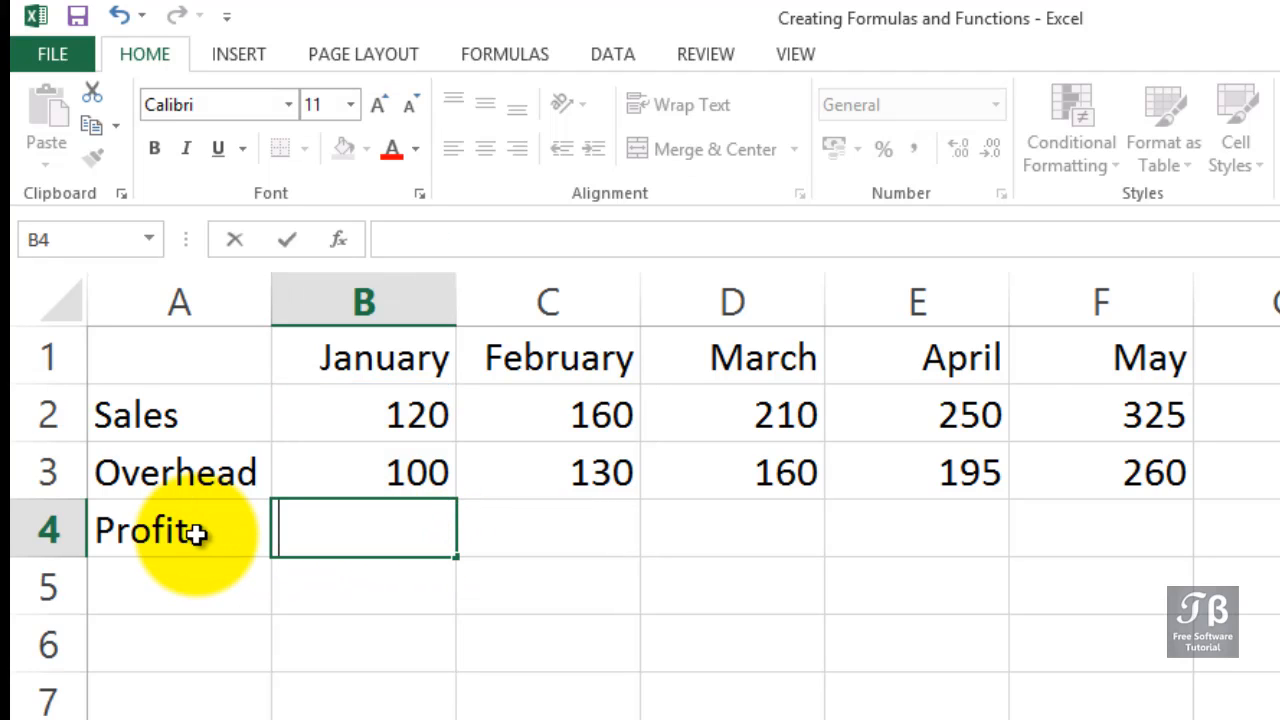
Rebuild the January profit formula =B2-B3 in B4, choosing the Sales and Overhead cells as references.
text(=)
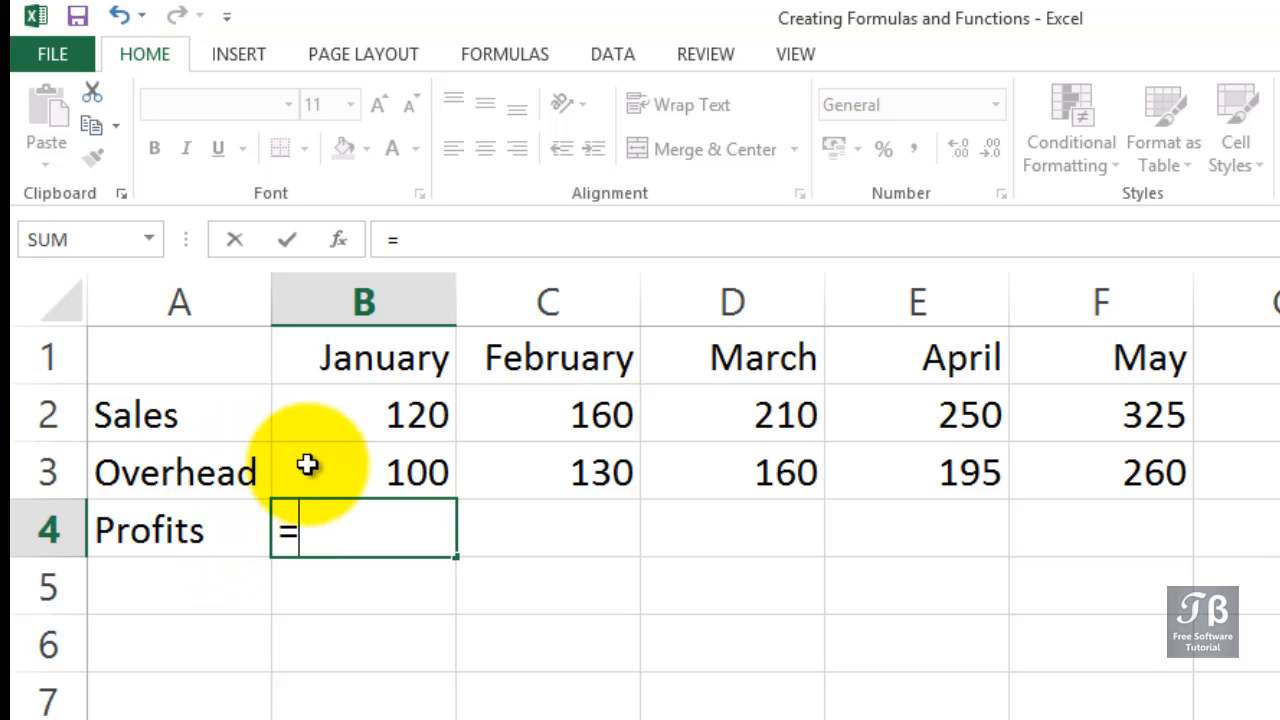
click(316, 398)
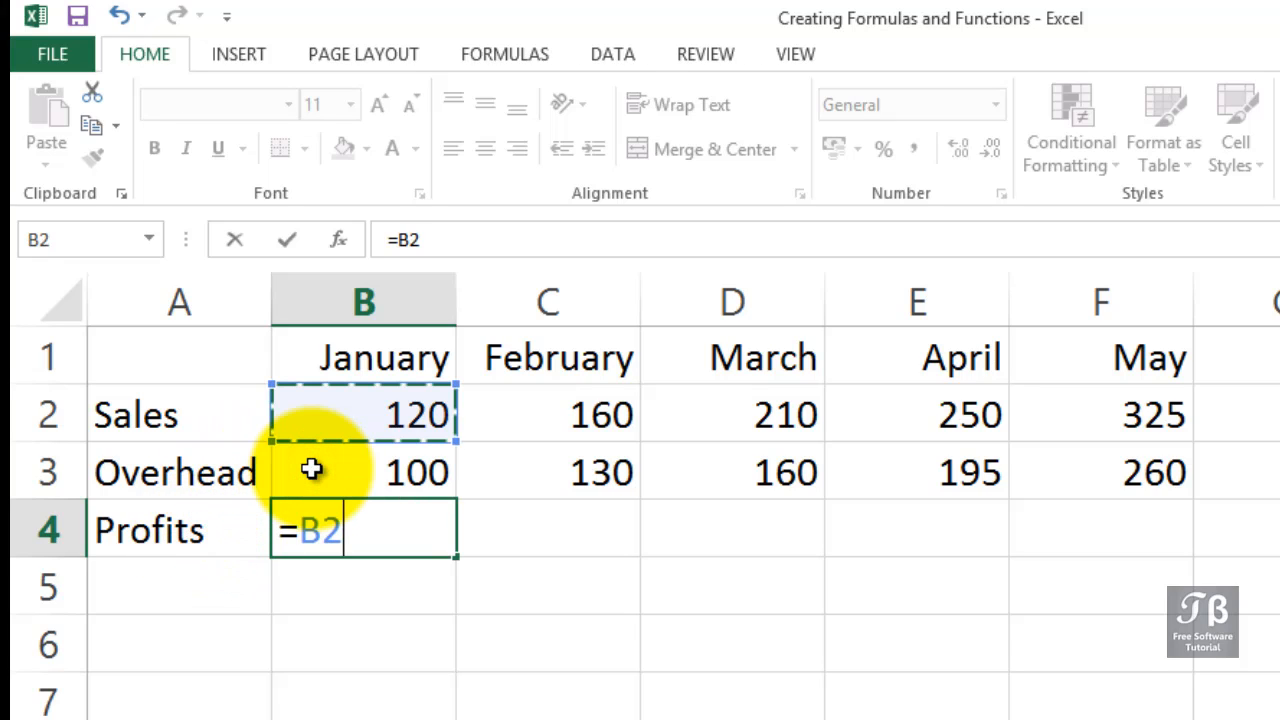
text(-)
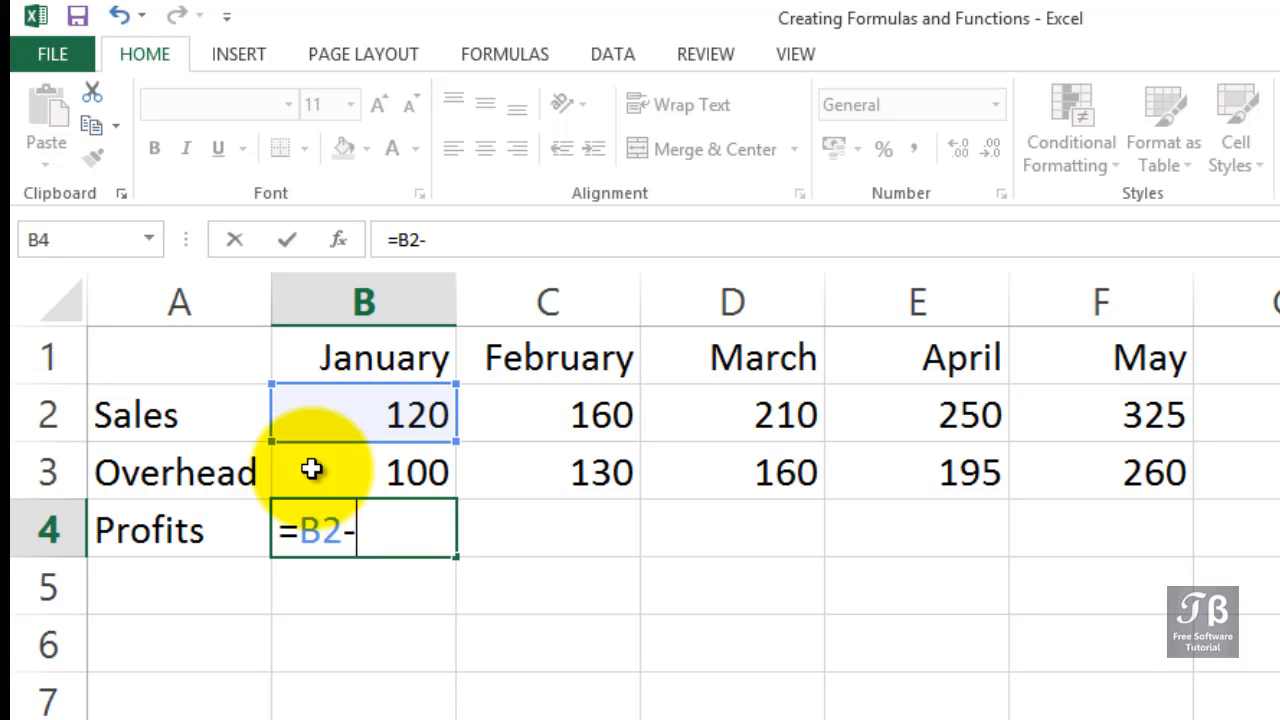
key(Down)
key(Up)
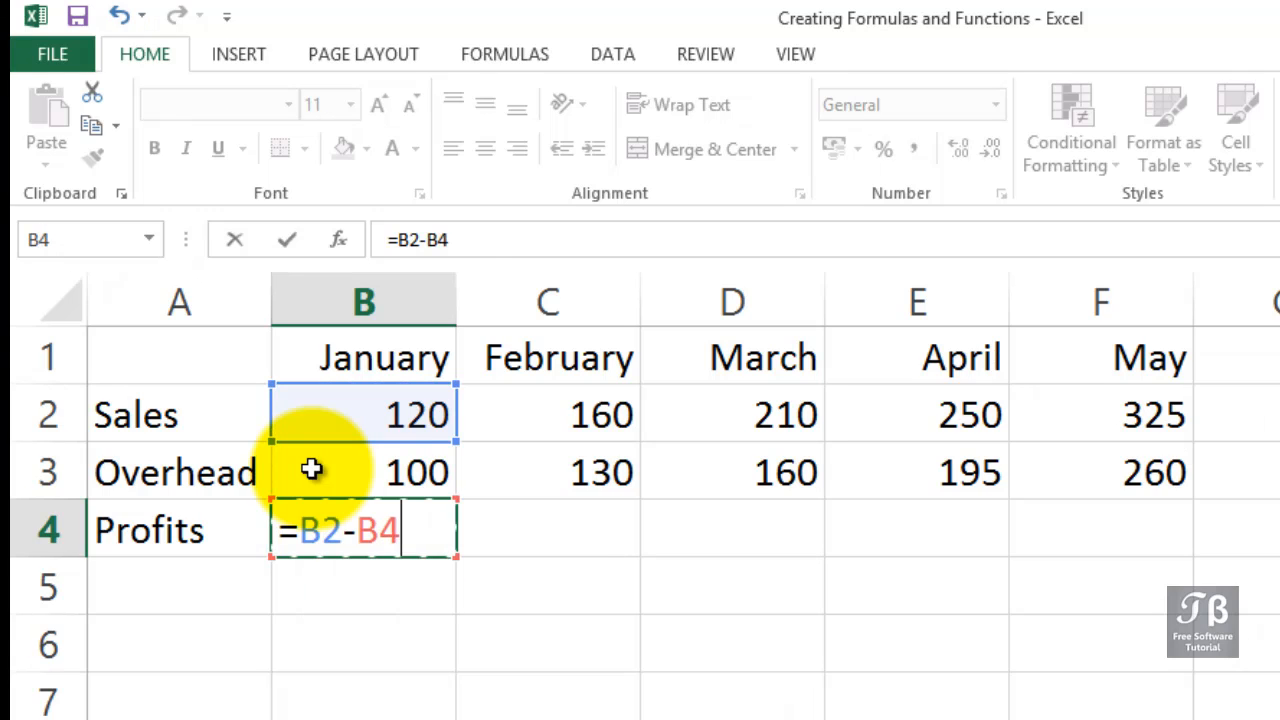
key(Up)
key(Return)
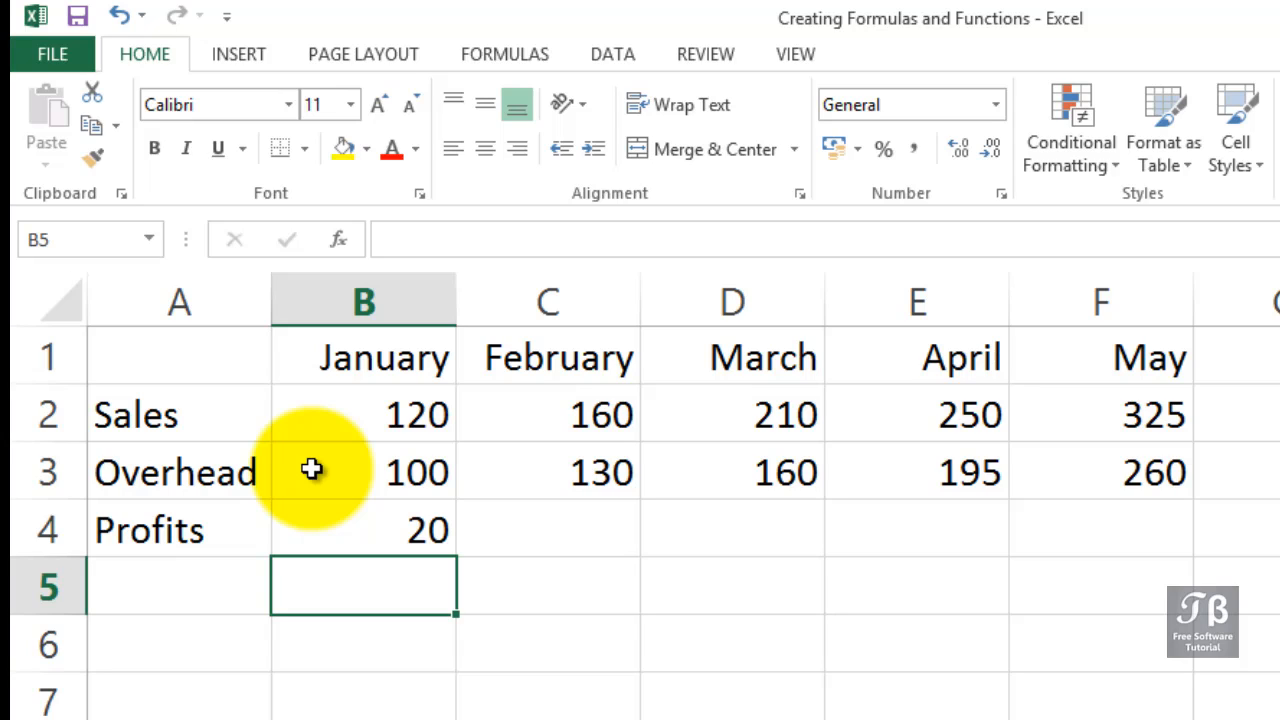
Clear B4 and re-enter =B2-B3, picking January's Sales and Overhead cells directly in the sheet.
key(Up)
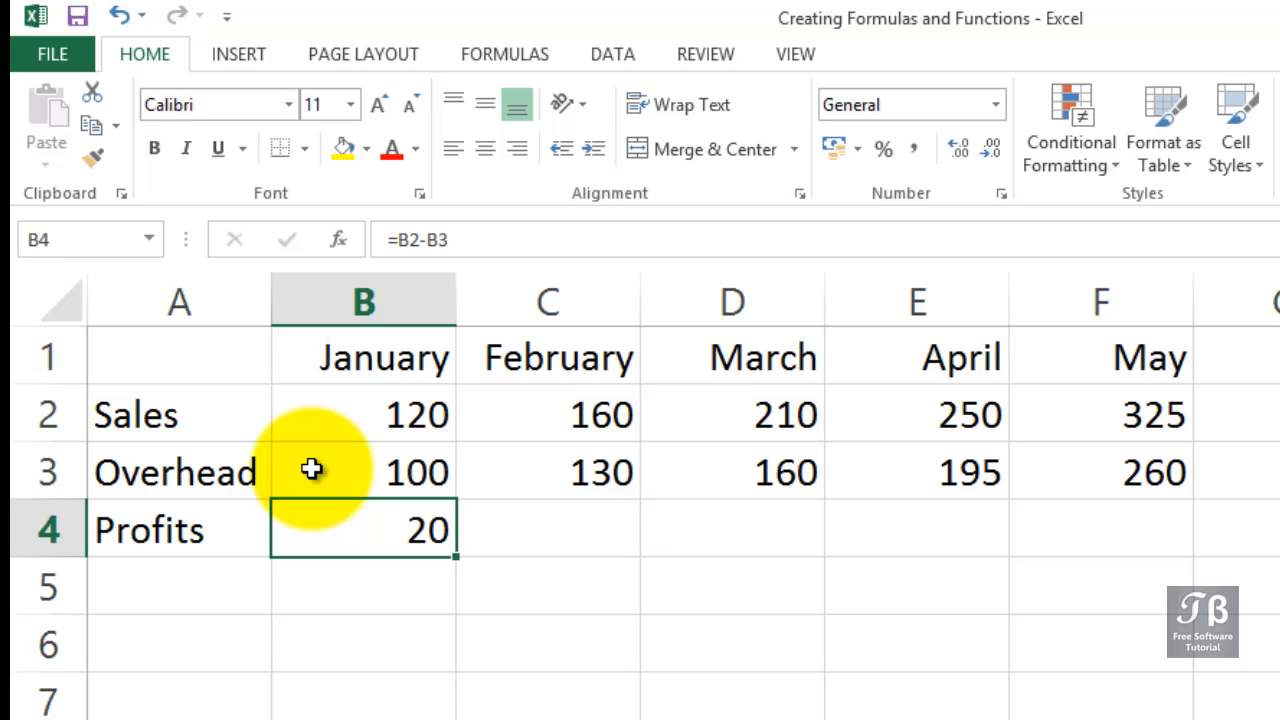
key(Delete)
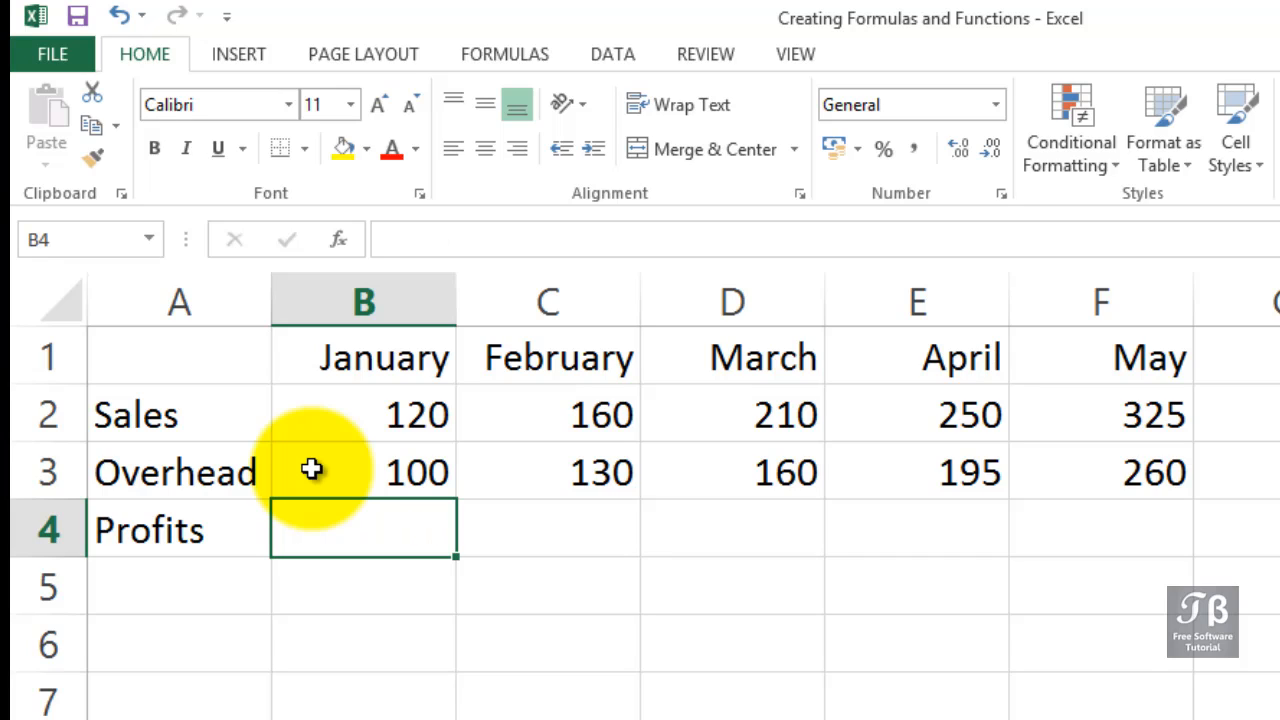
text(=)
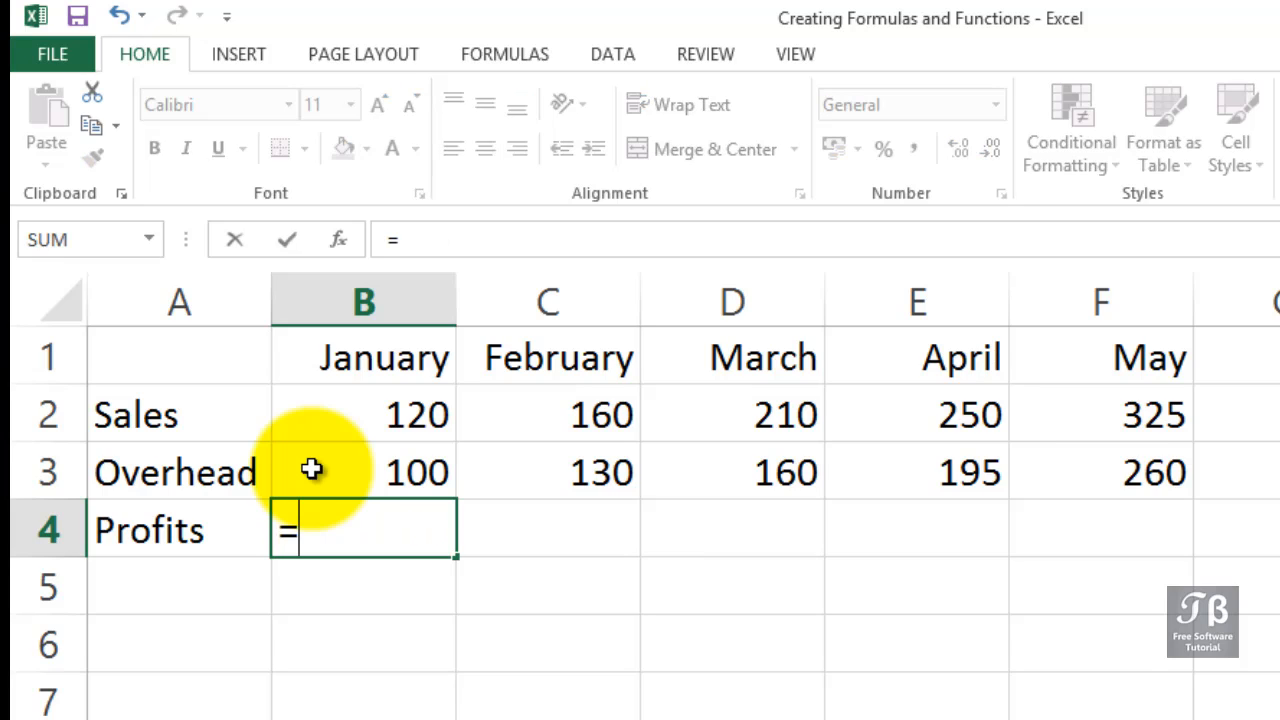
click(346, 414)
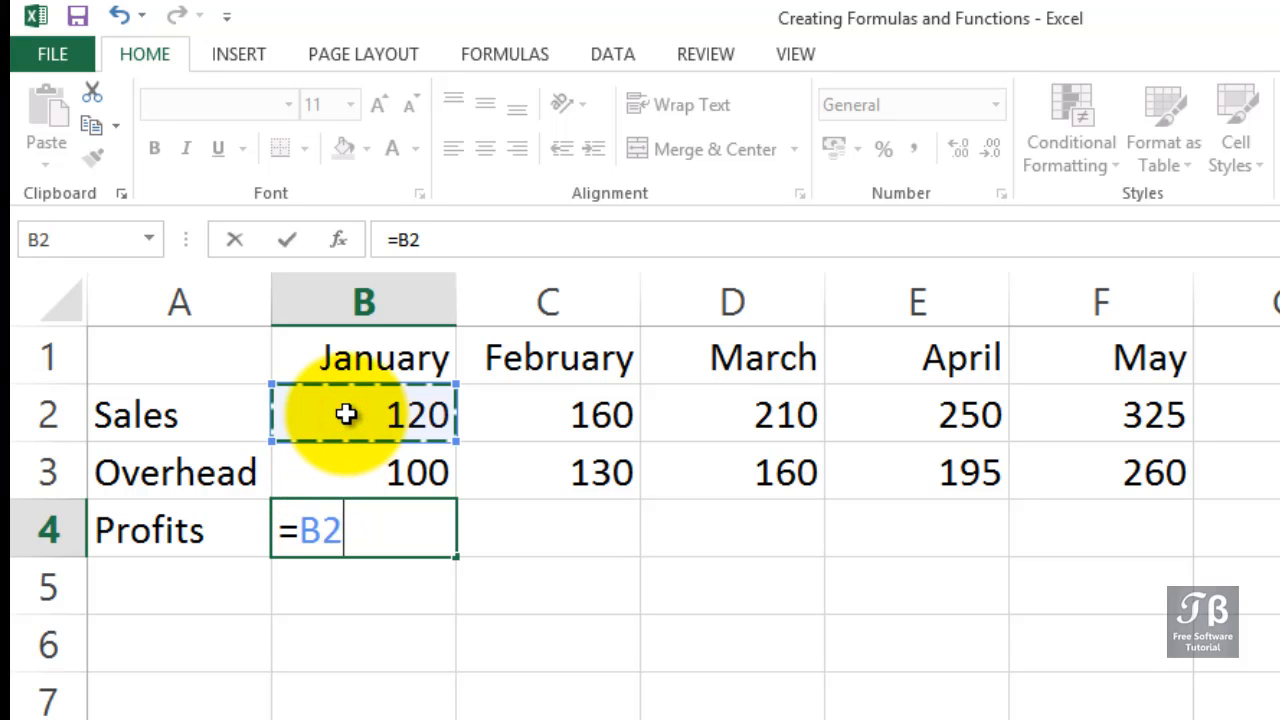
text(-)
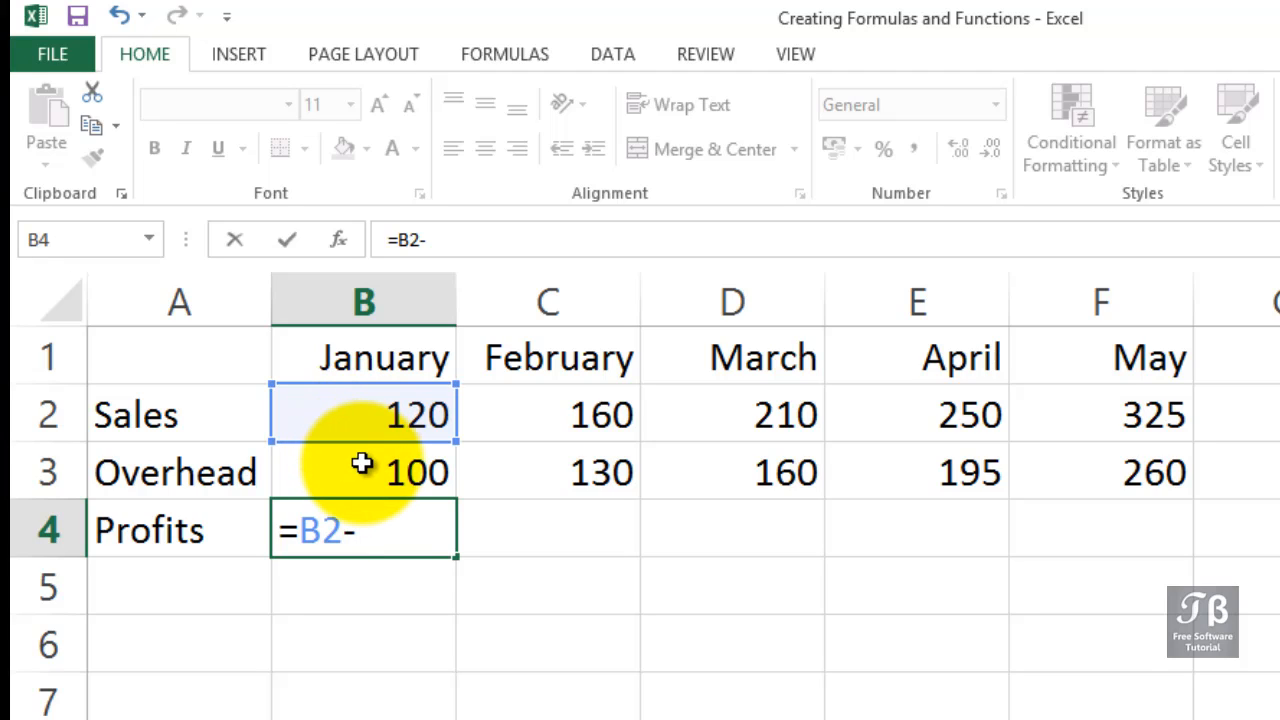
click(361, 463)
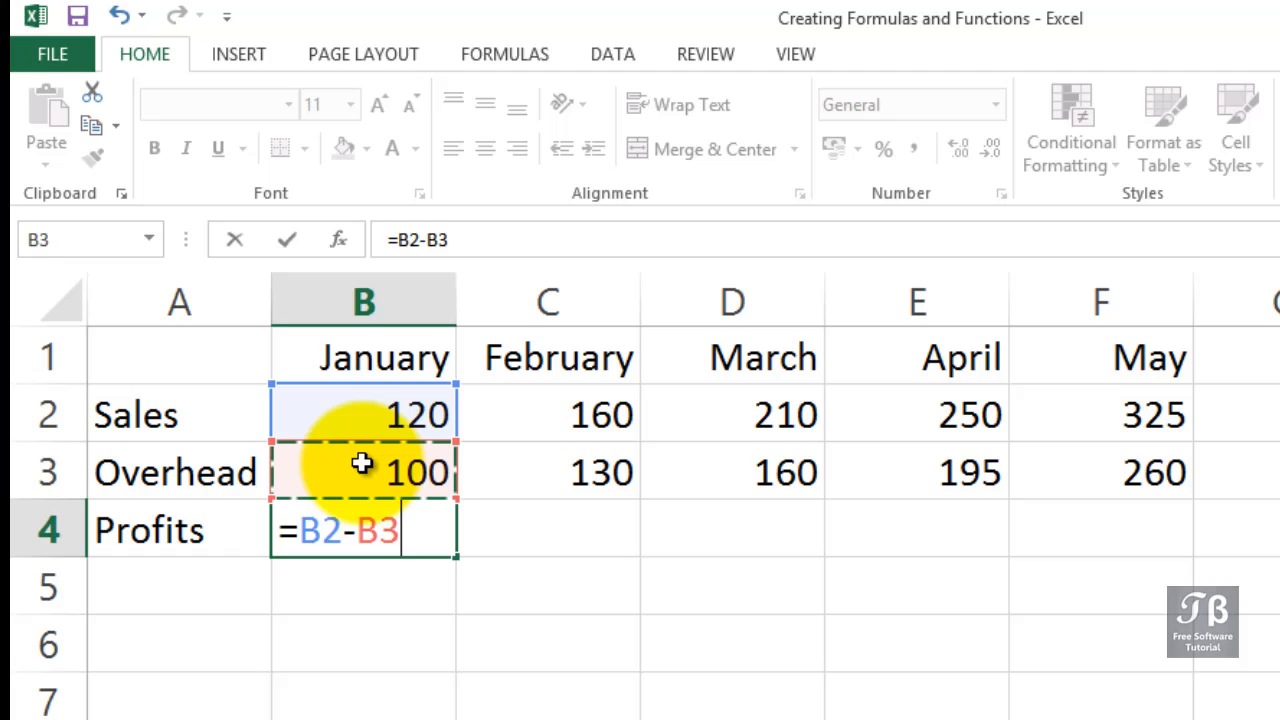
key(Return)
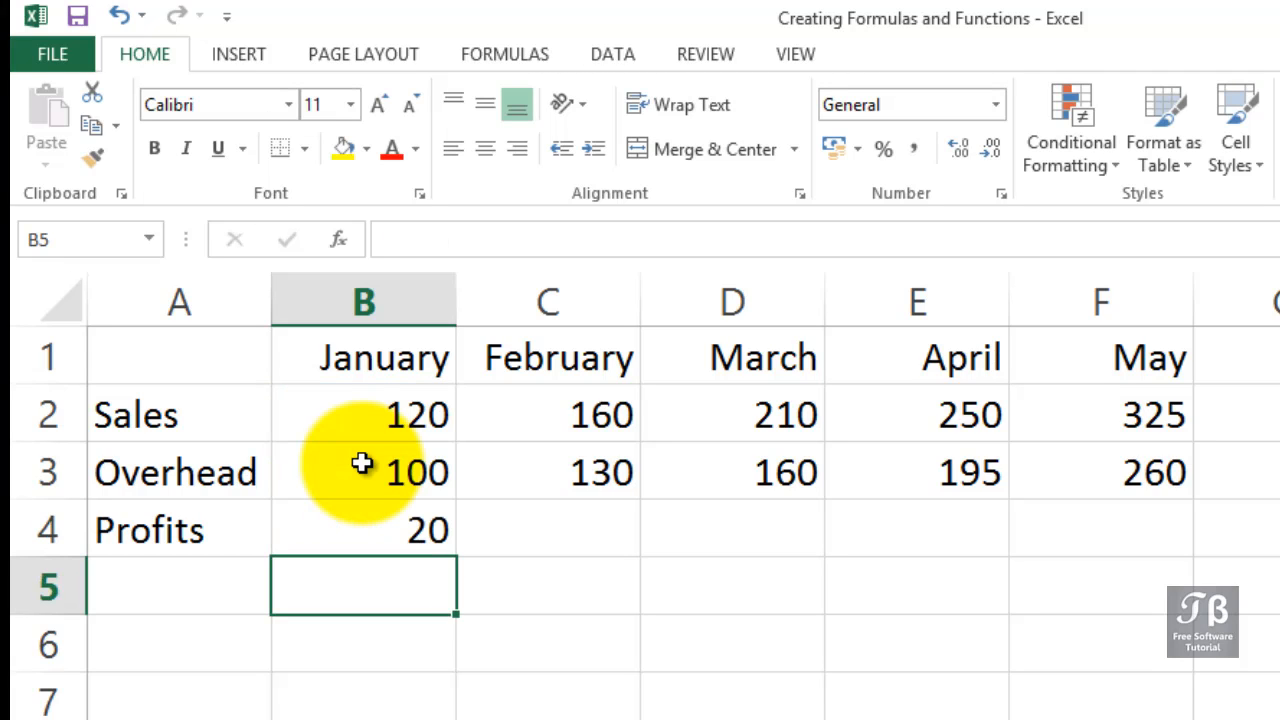
Change January's Overhead value in B3 to 125 to test the profit formula.
click(397, 472)
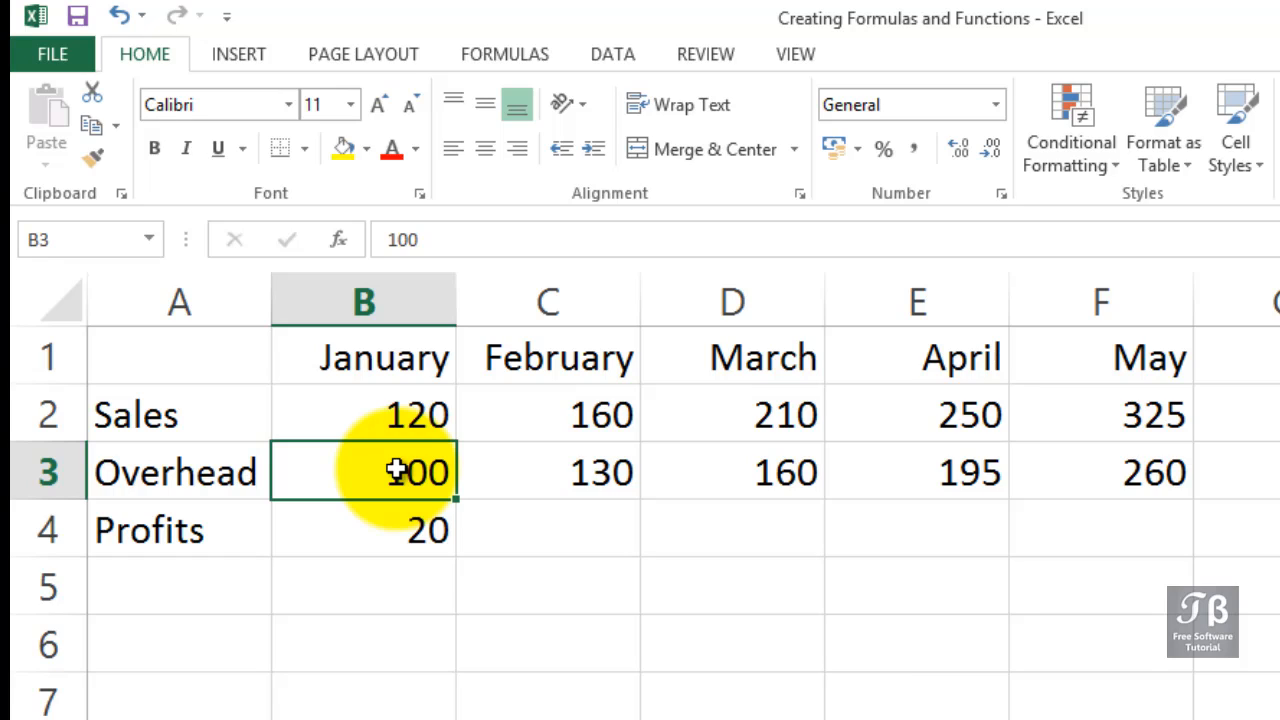
text(125)
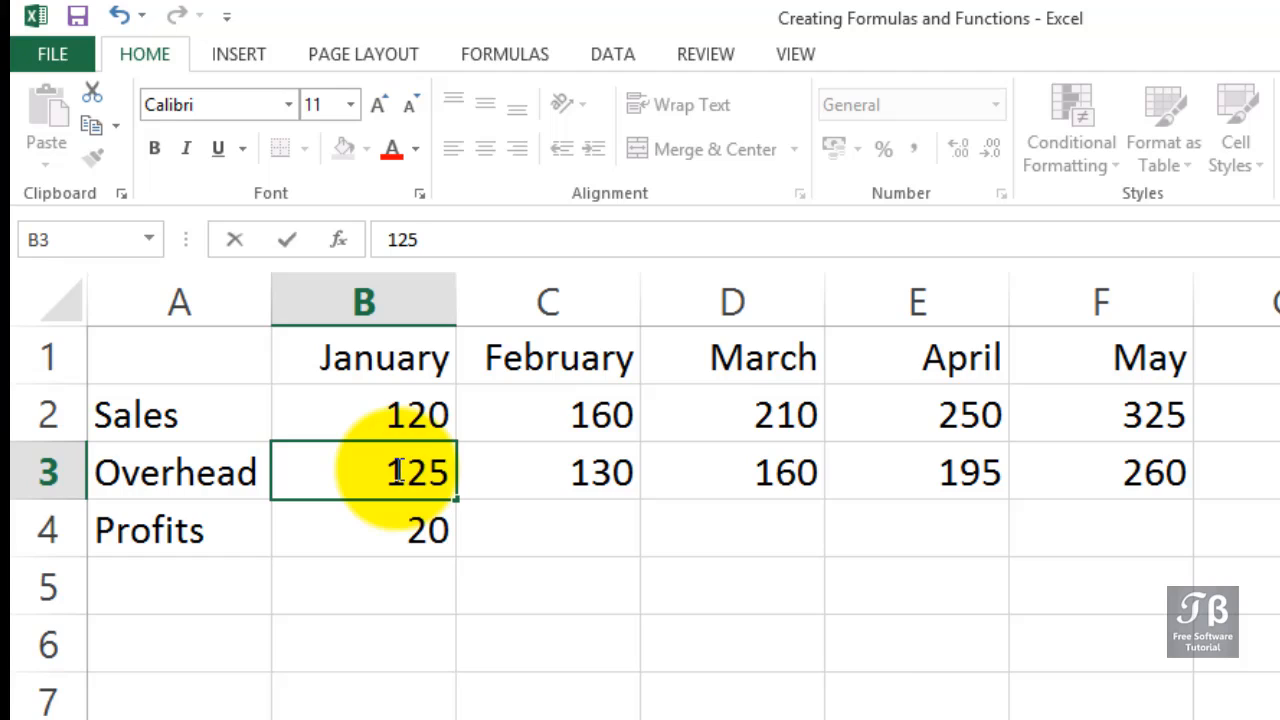
key(Return)
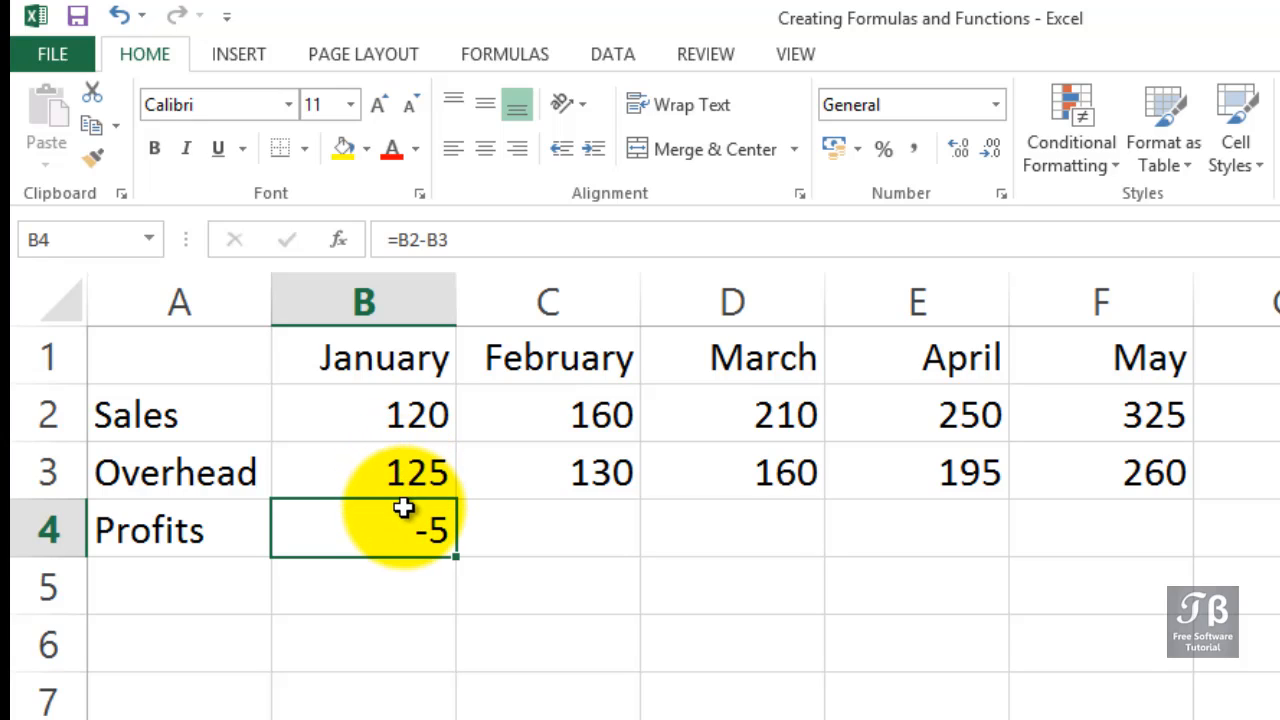
Restore January's Overhead value in B3 to 100.
click(403, 481)
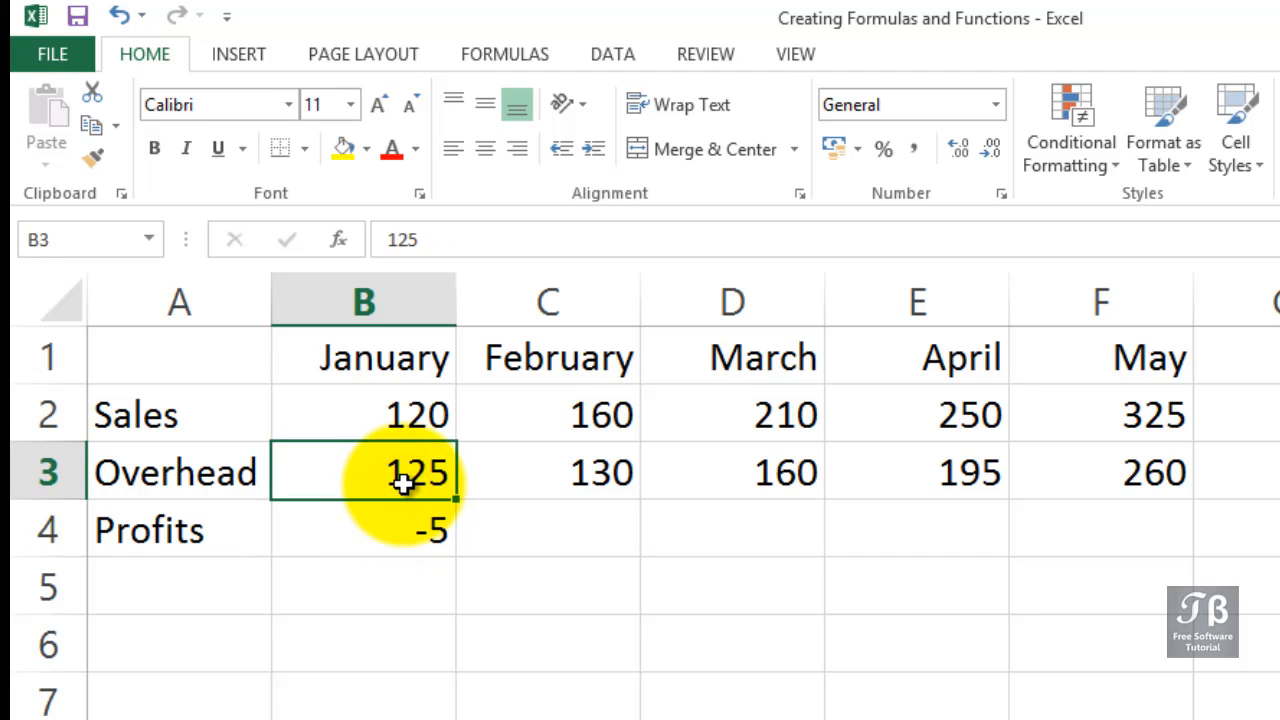
text(100)
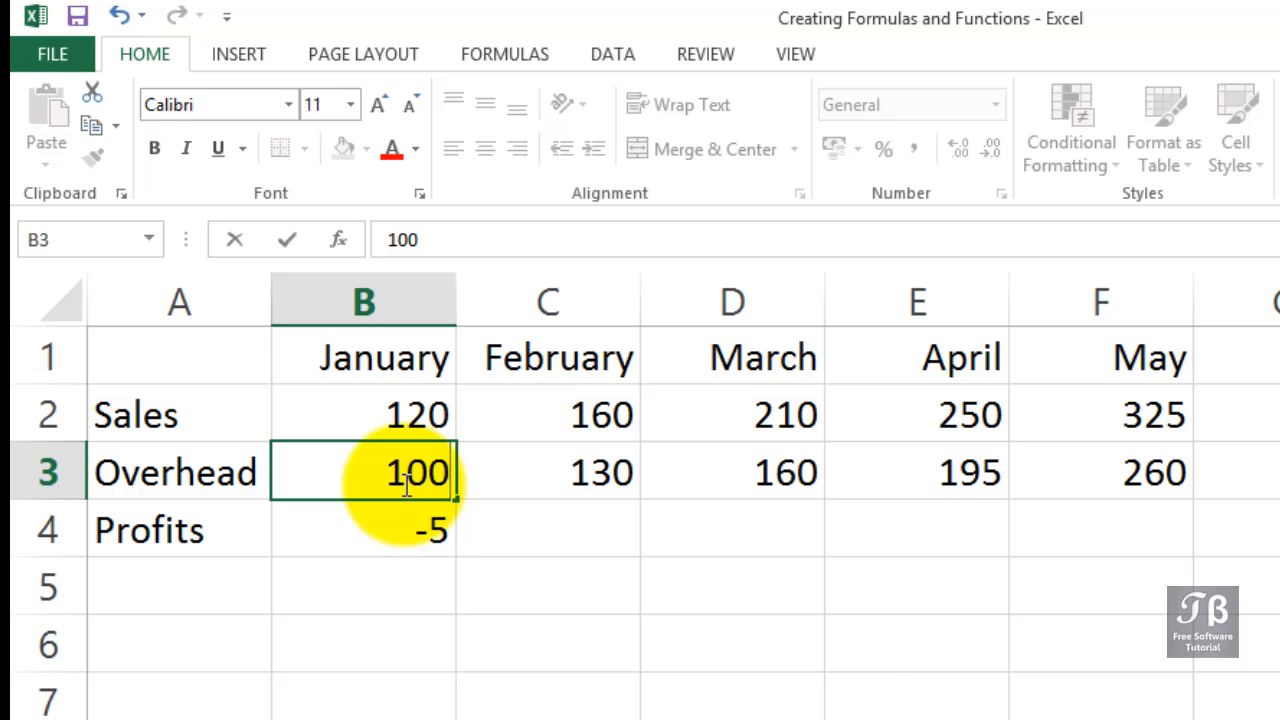
key(Return)
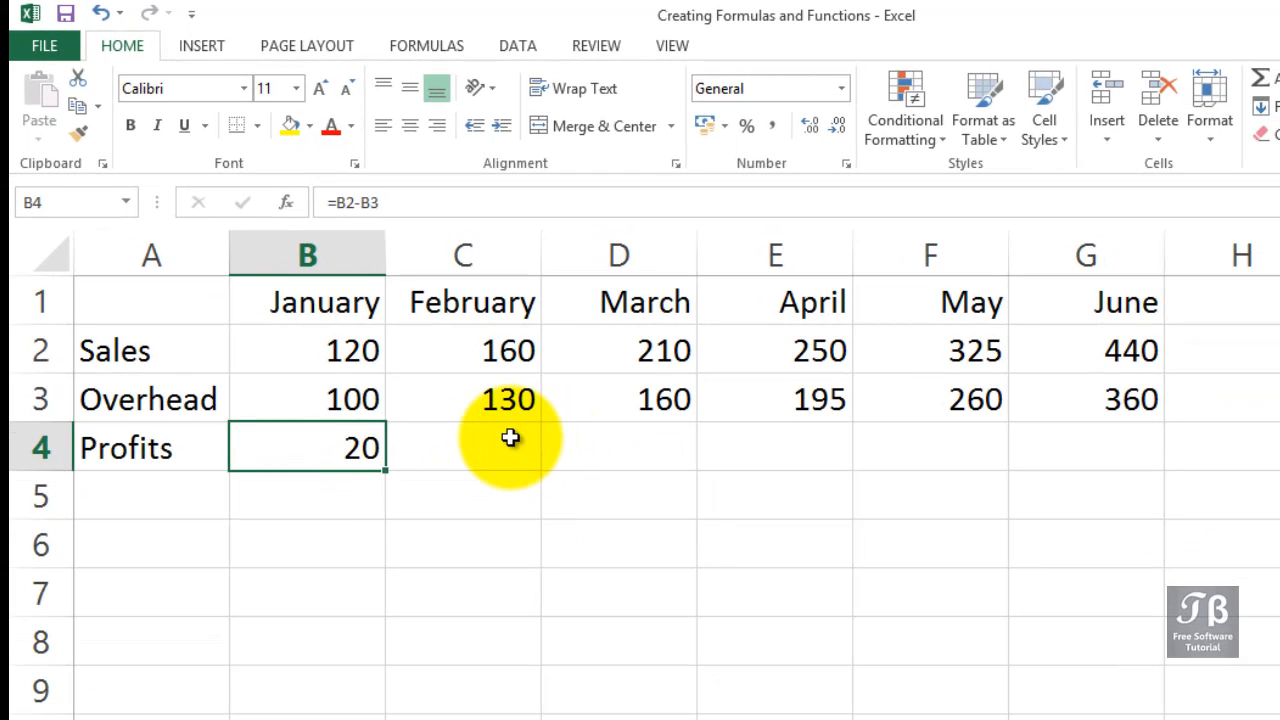
drag(510, 437, 1065, 444)
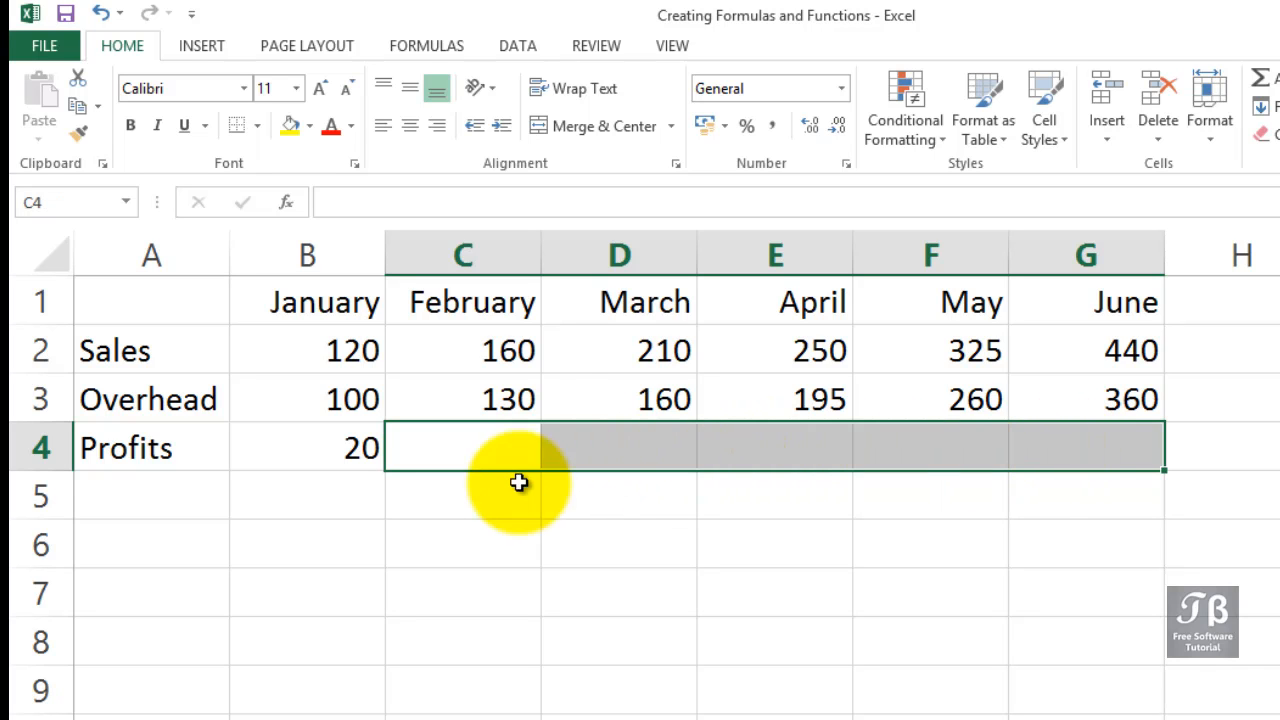
click(356, 450)
click(458, 456)
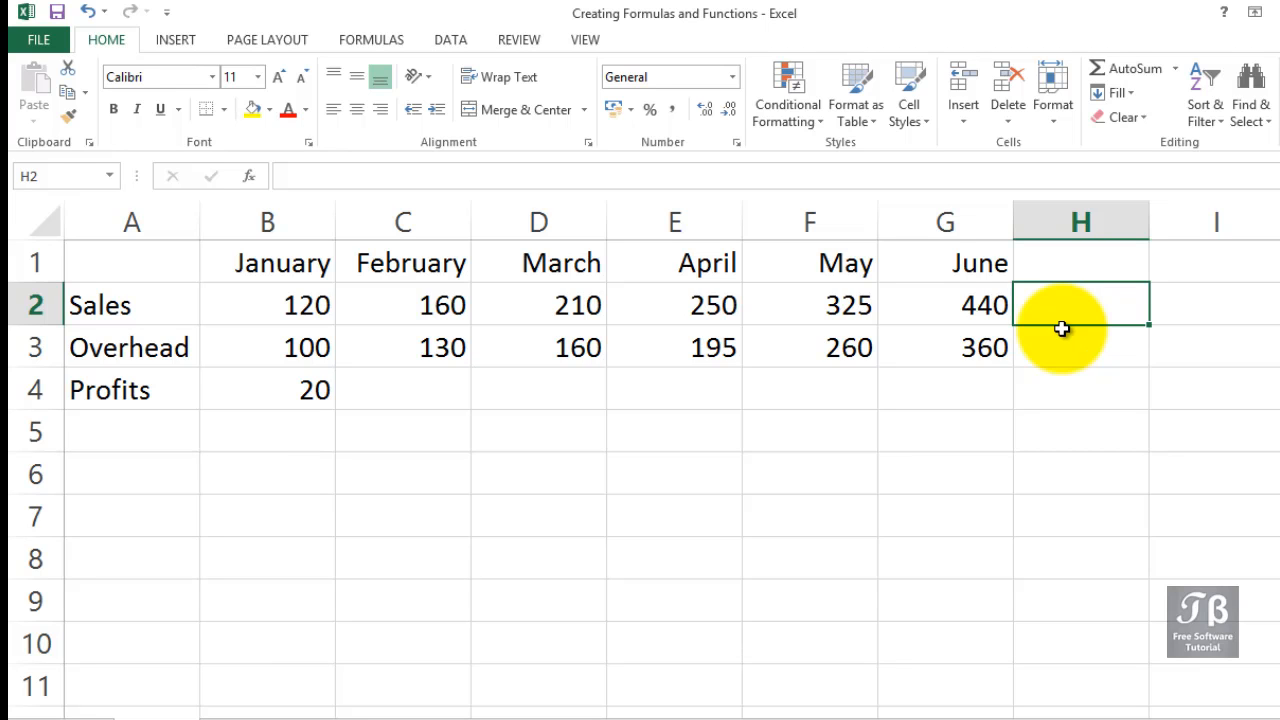
text(=)
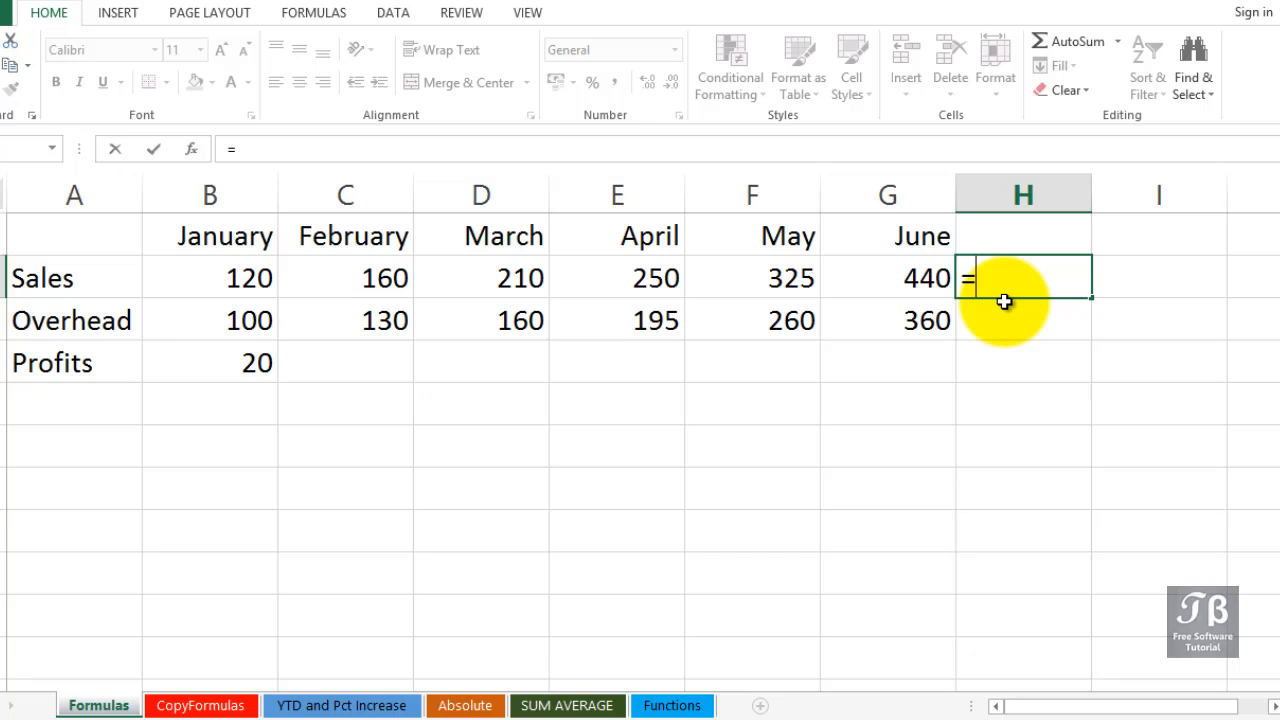
text(b)
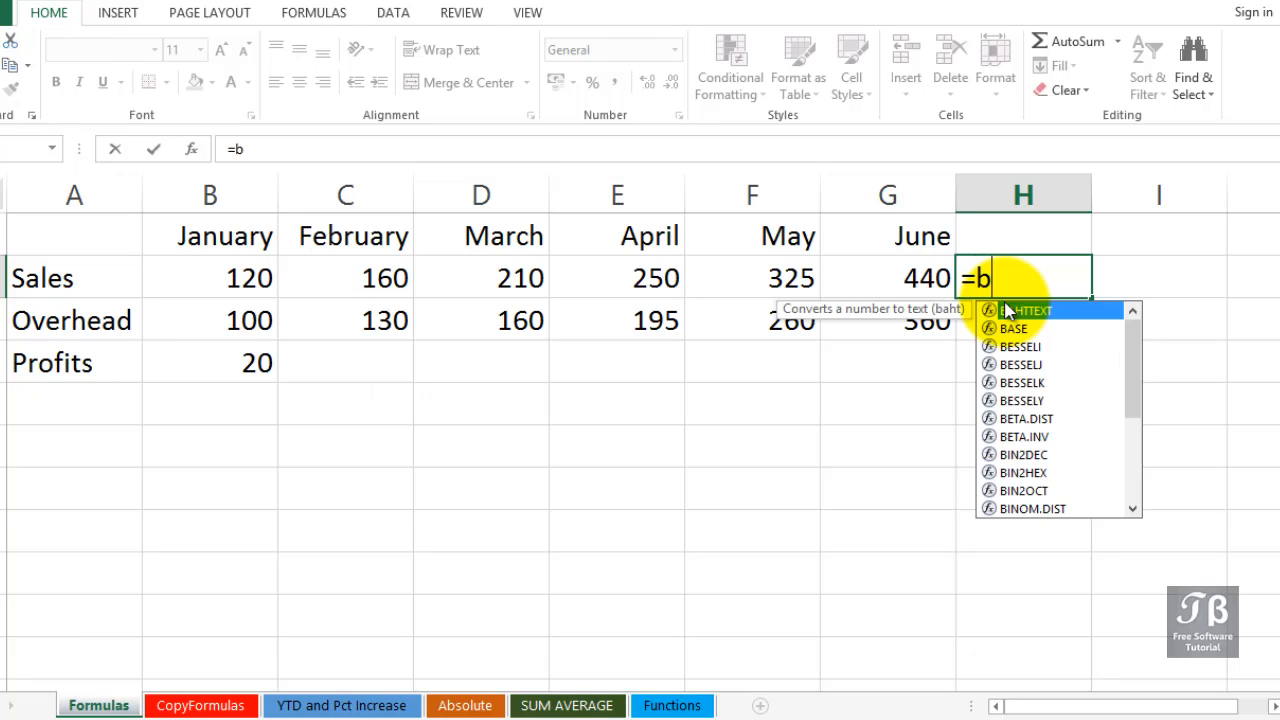
text(2+)
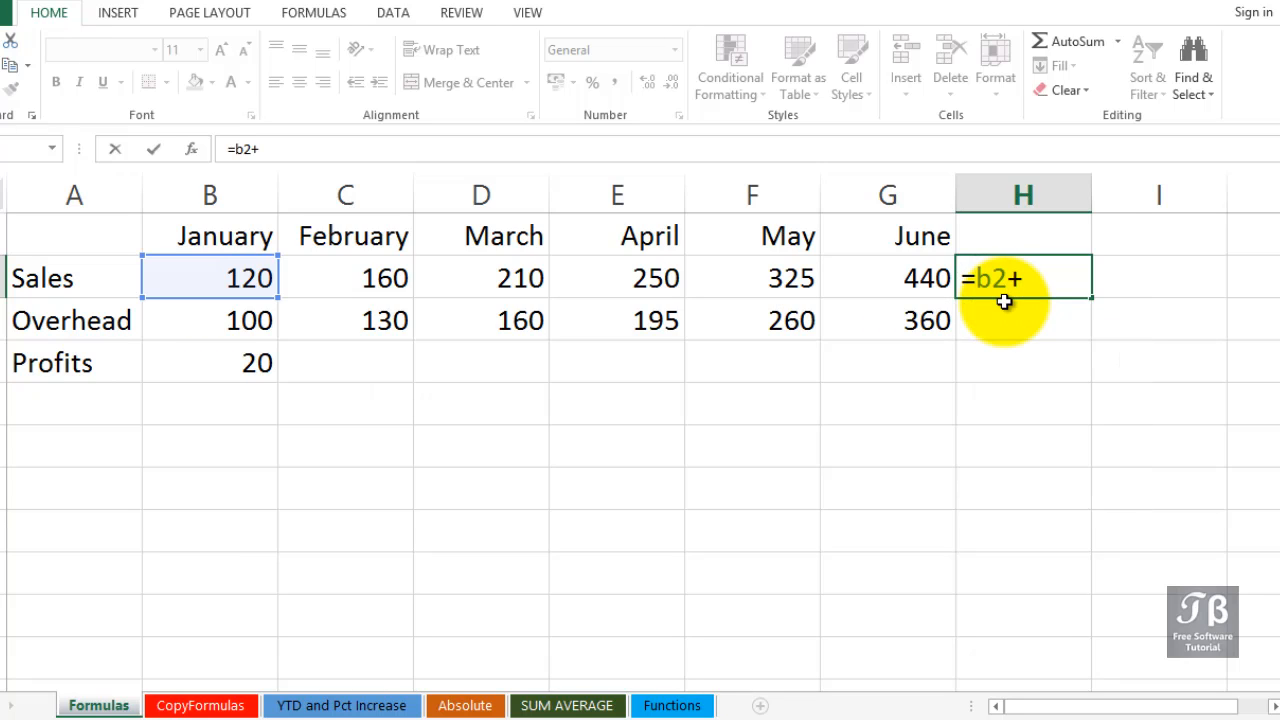
text(c2+)
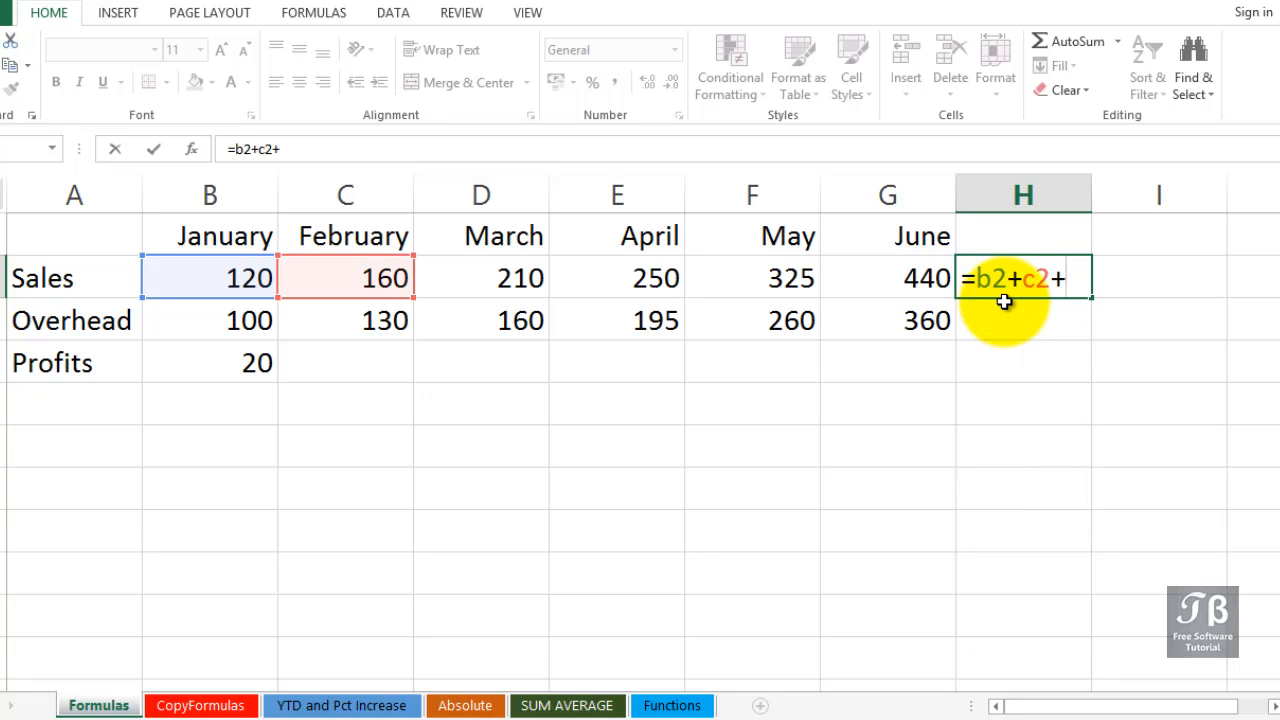
text(....)
key(BackSpace)
key(BackSpace)
key(BackSpace)
key(BackSpace)
key(BackSpace)
key(BackSpace)
key(BackSpace)
key(BackSpace)
key(BackSpace)
key(BackSpace)
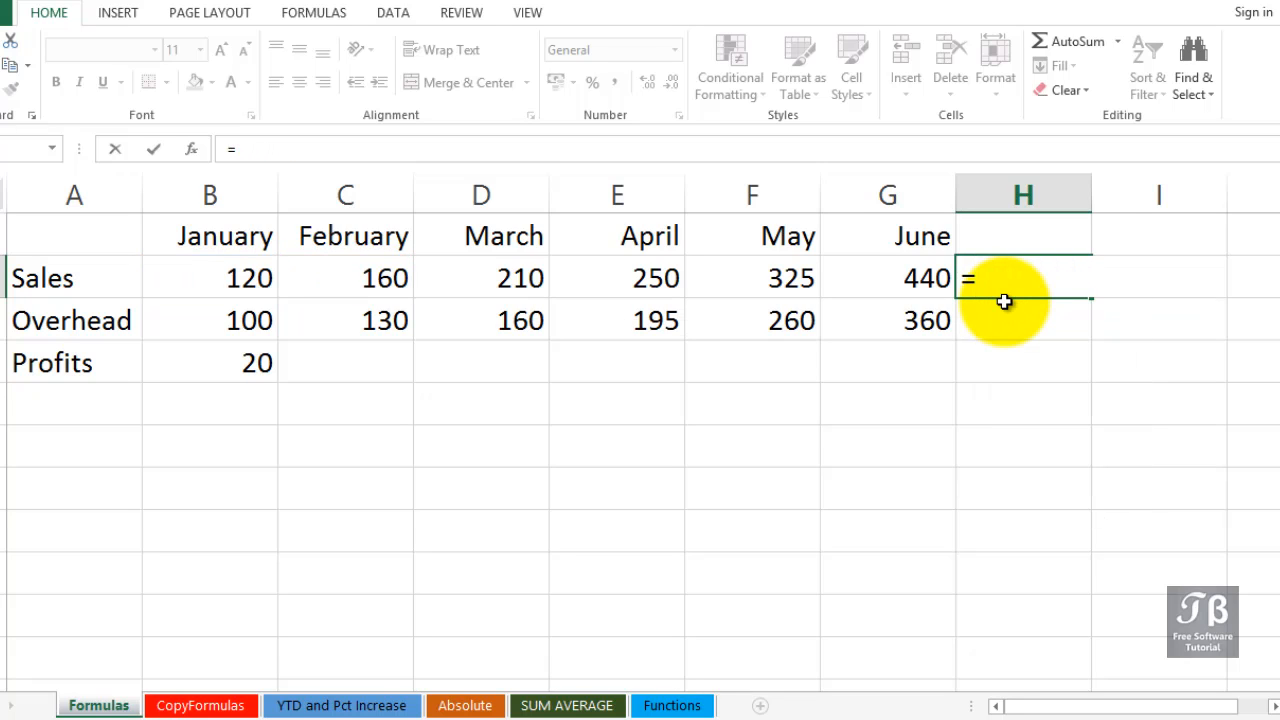
key(BackSpace)
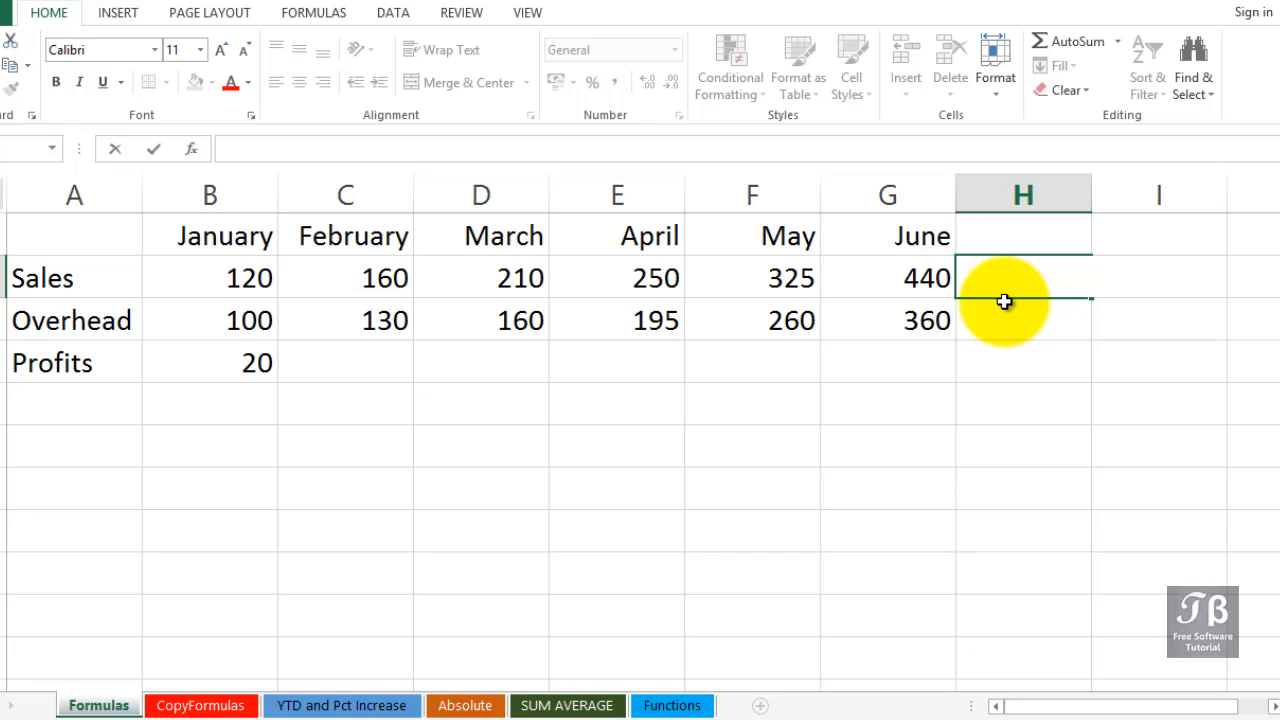
key(Return)
Total the January to June sales in H2 with =SUM(B2:G2), picking SUM from the function suggestions and selecting the sales range in the sheet.
click(1003, 286)
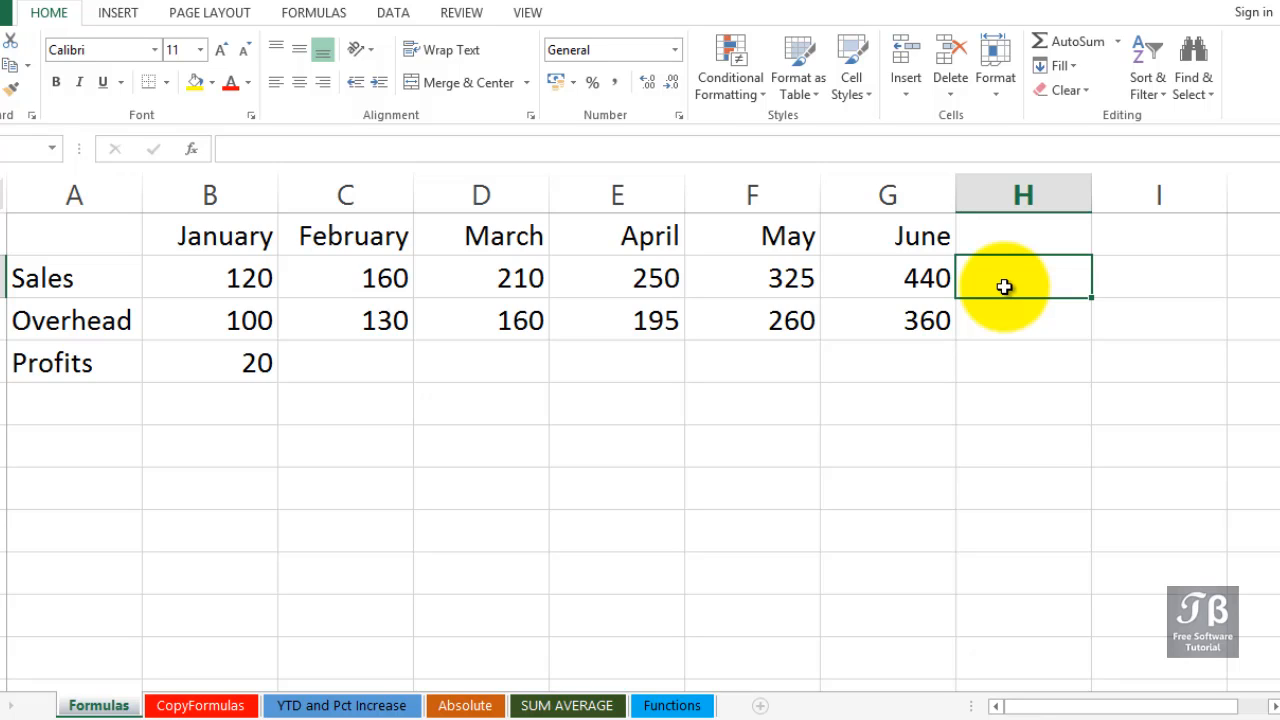
text(=)
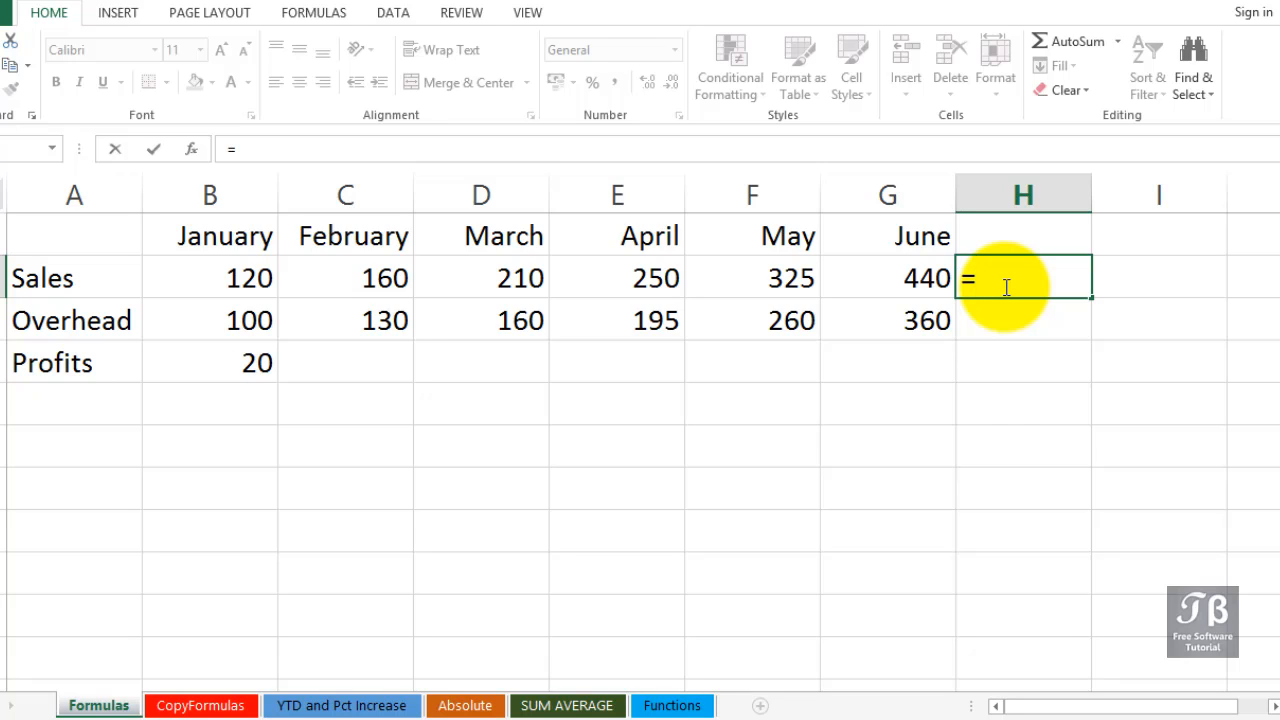
text(s)
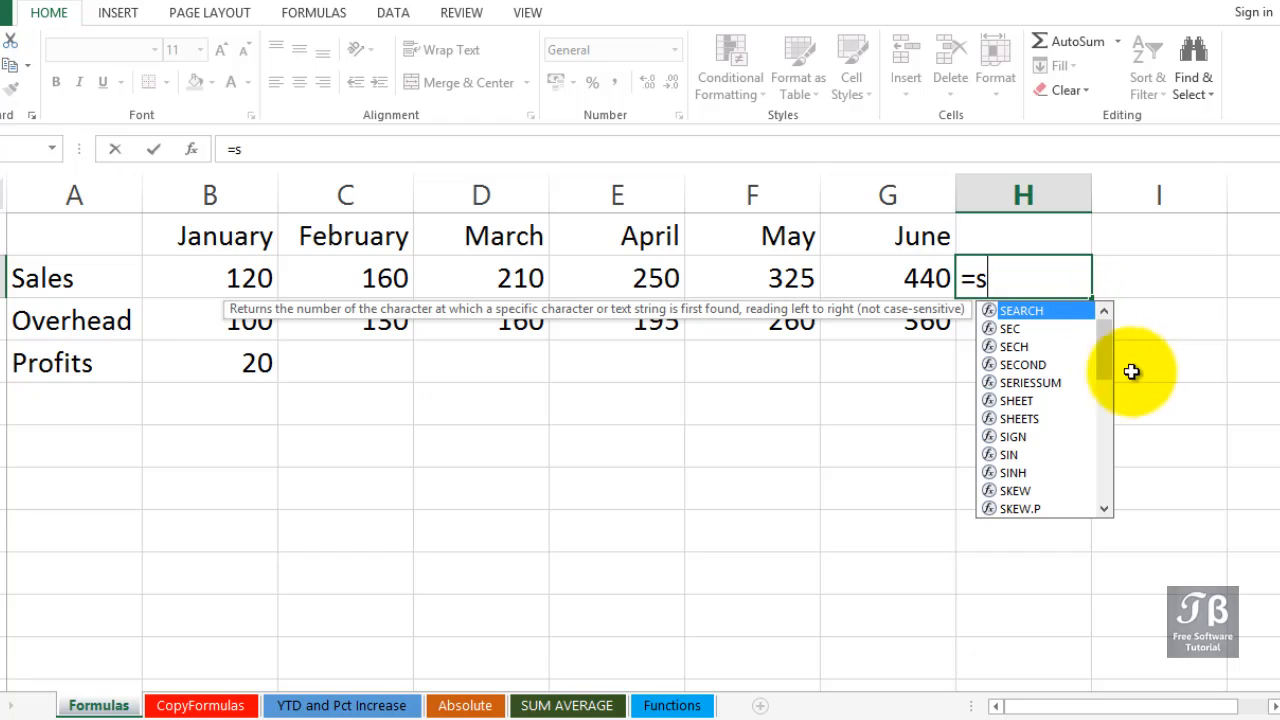
drag(1108, 358, 1107, 435)
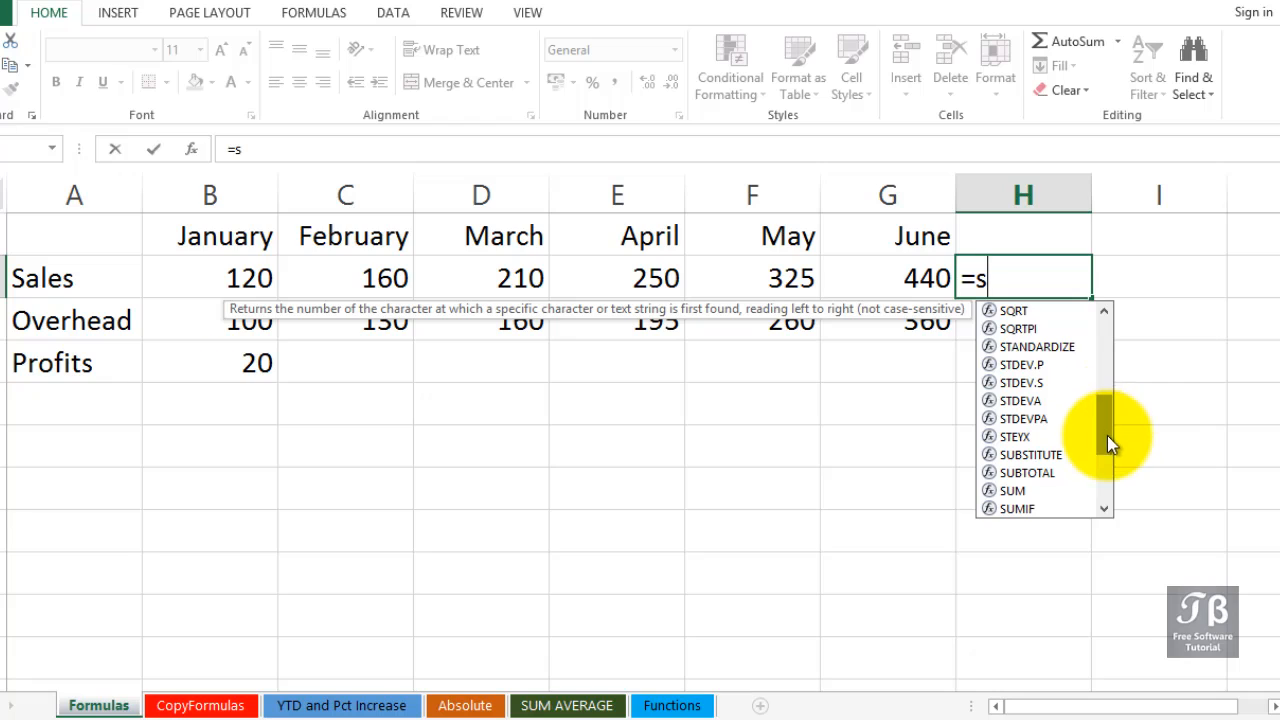
double_click(1015, 492)
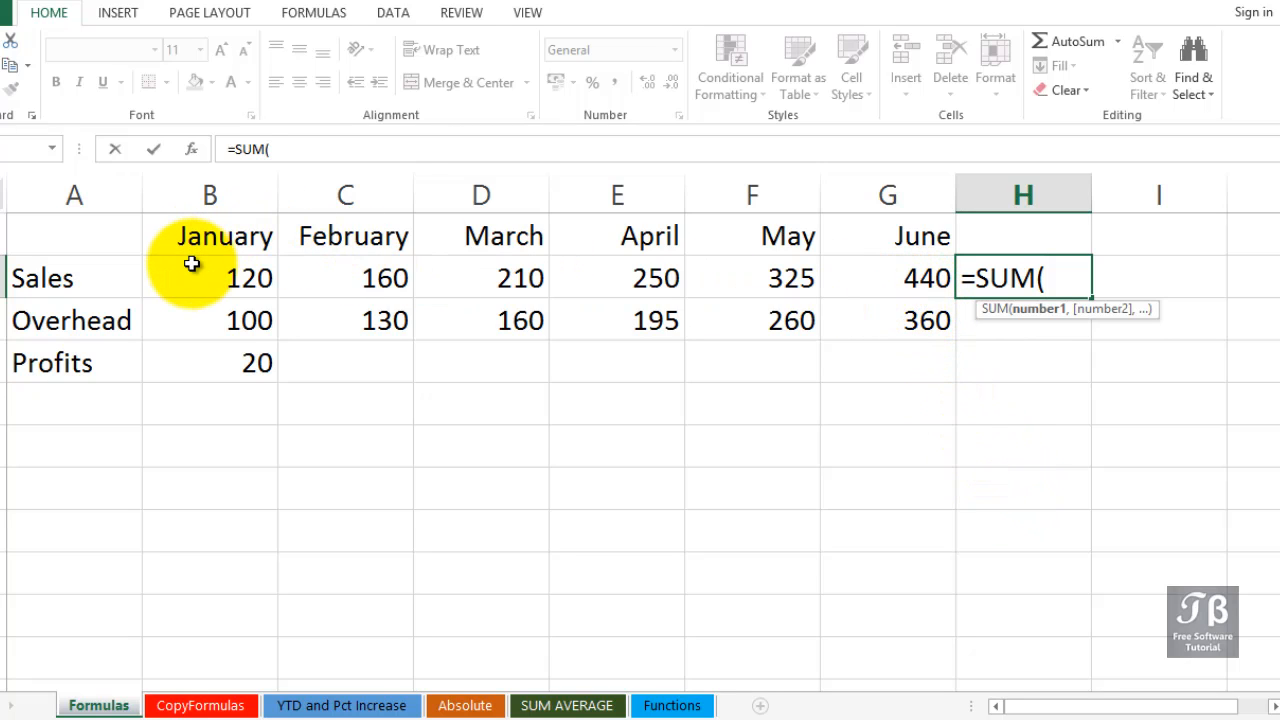
click(875, 285)
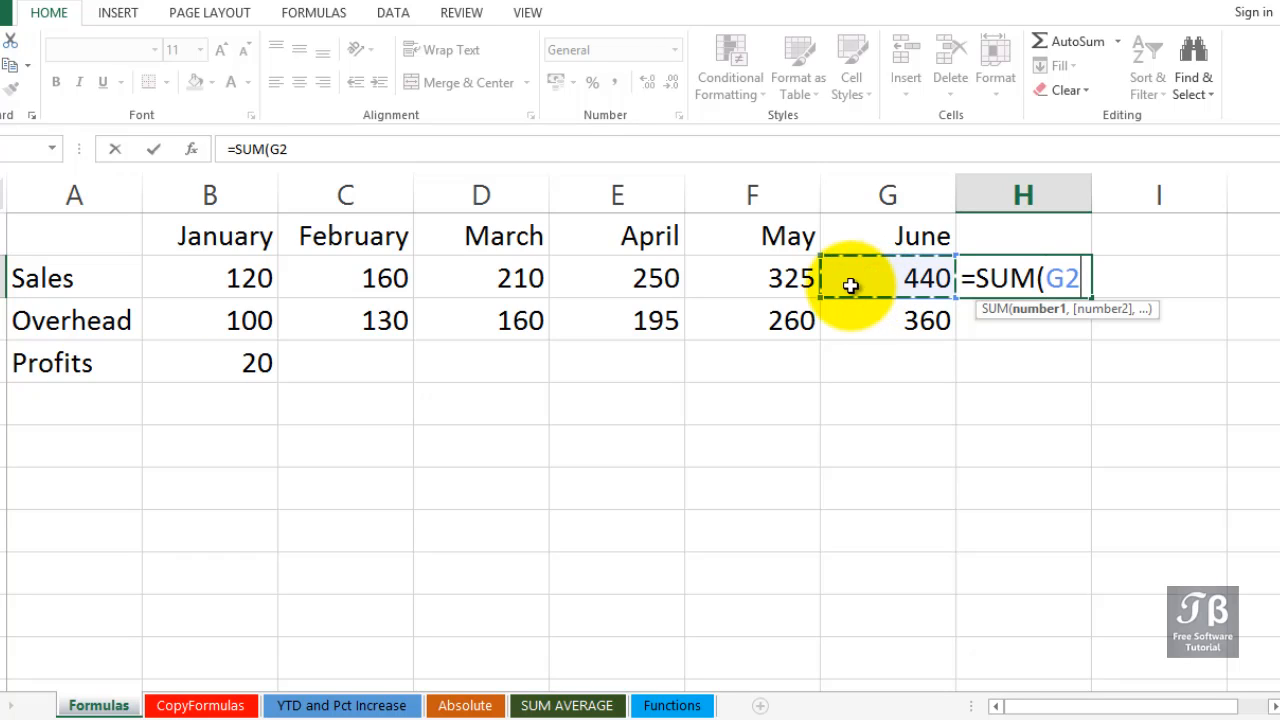
drag(850, 285, 156, 286)
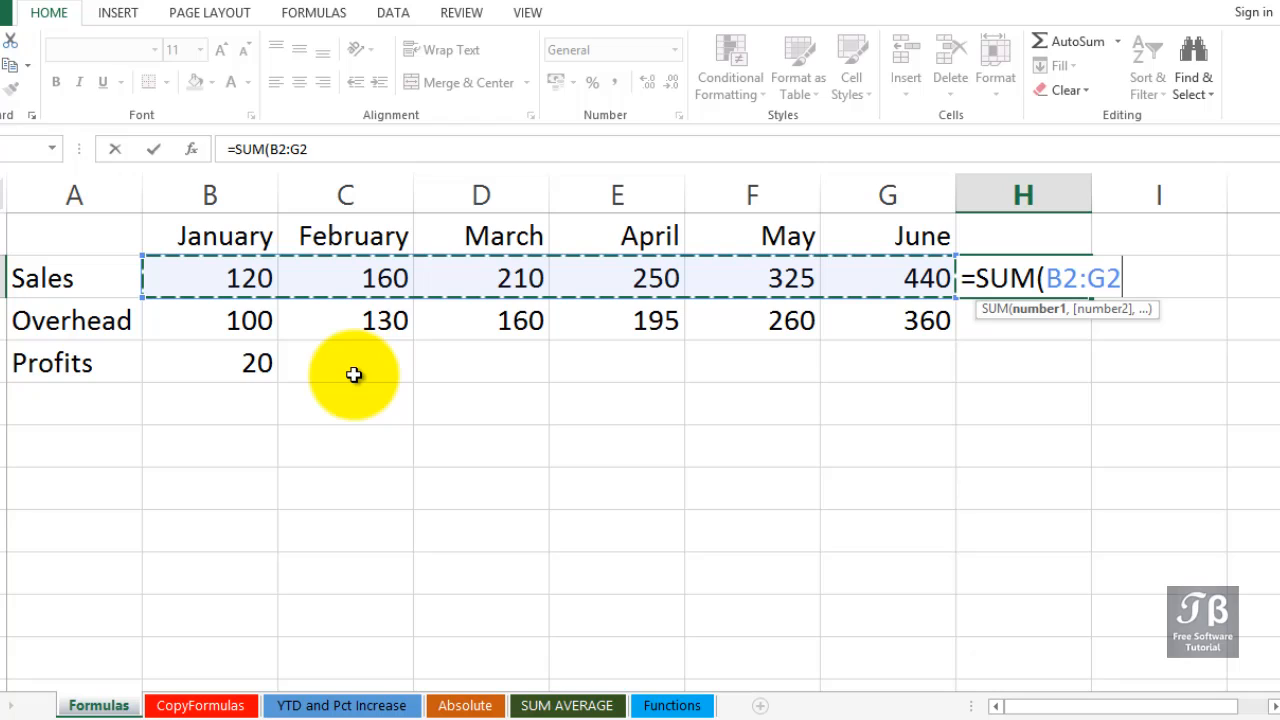
key(Return)
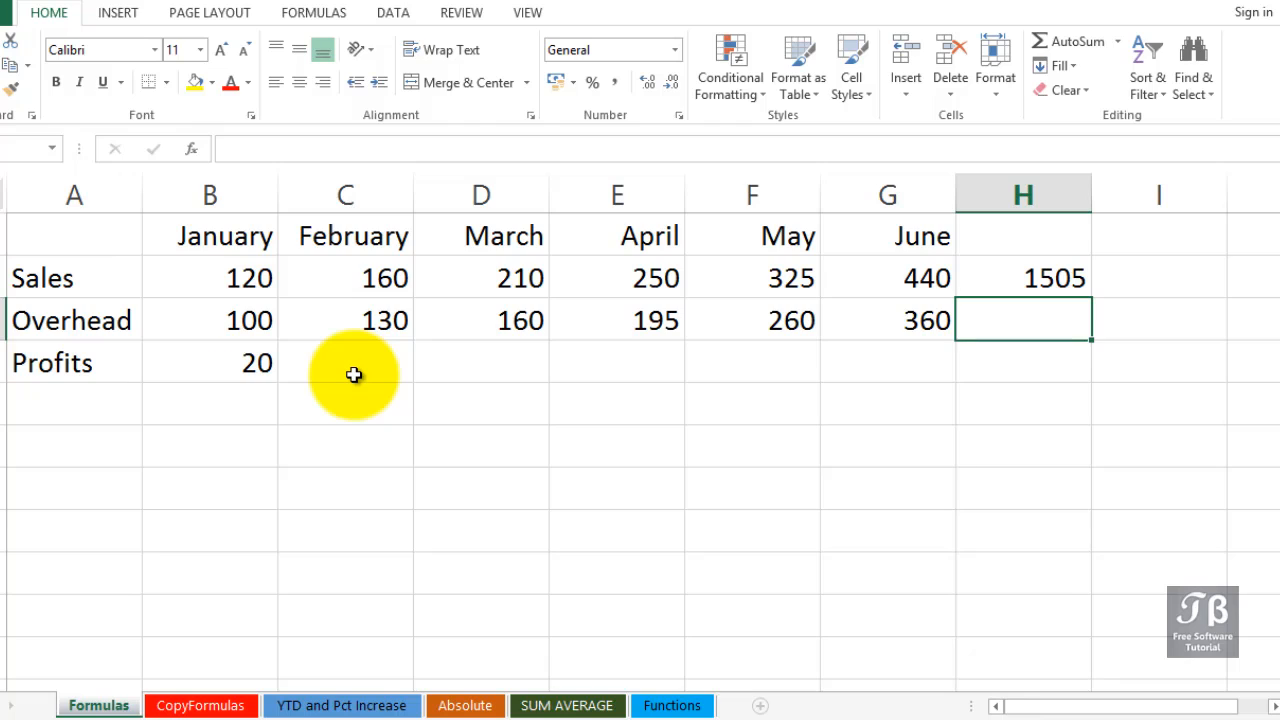
Calculate the average monthly sales in I2 with =H2/6, then review the formulas in I2 and B4.
key(Up)
key(Right)
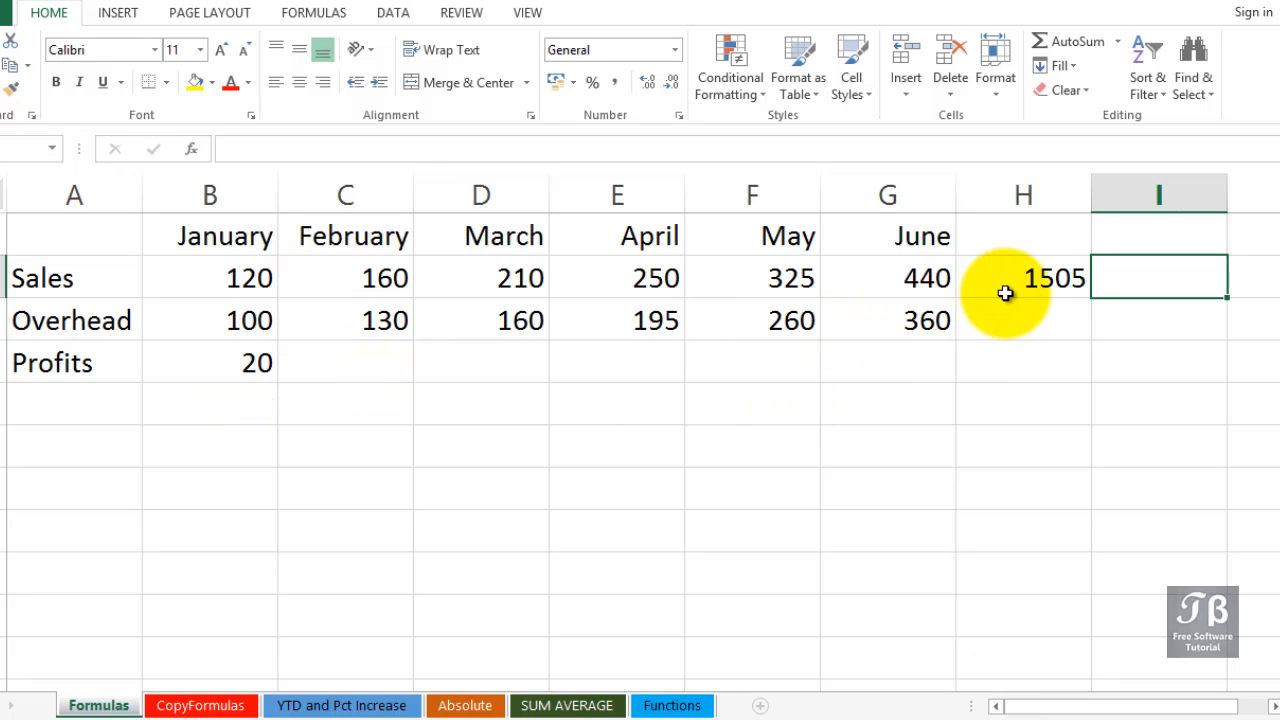
text(=)
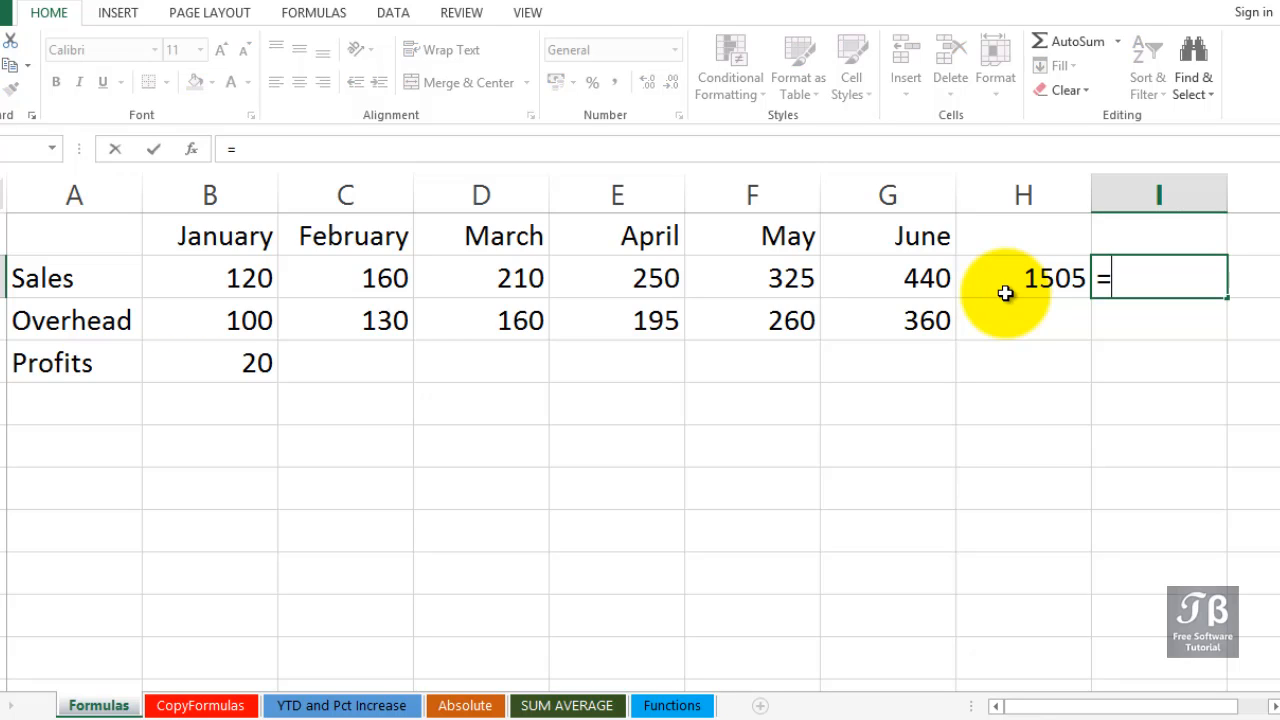
click(1005, 292)
text(/)
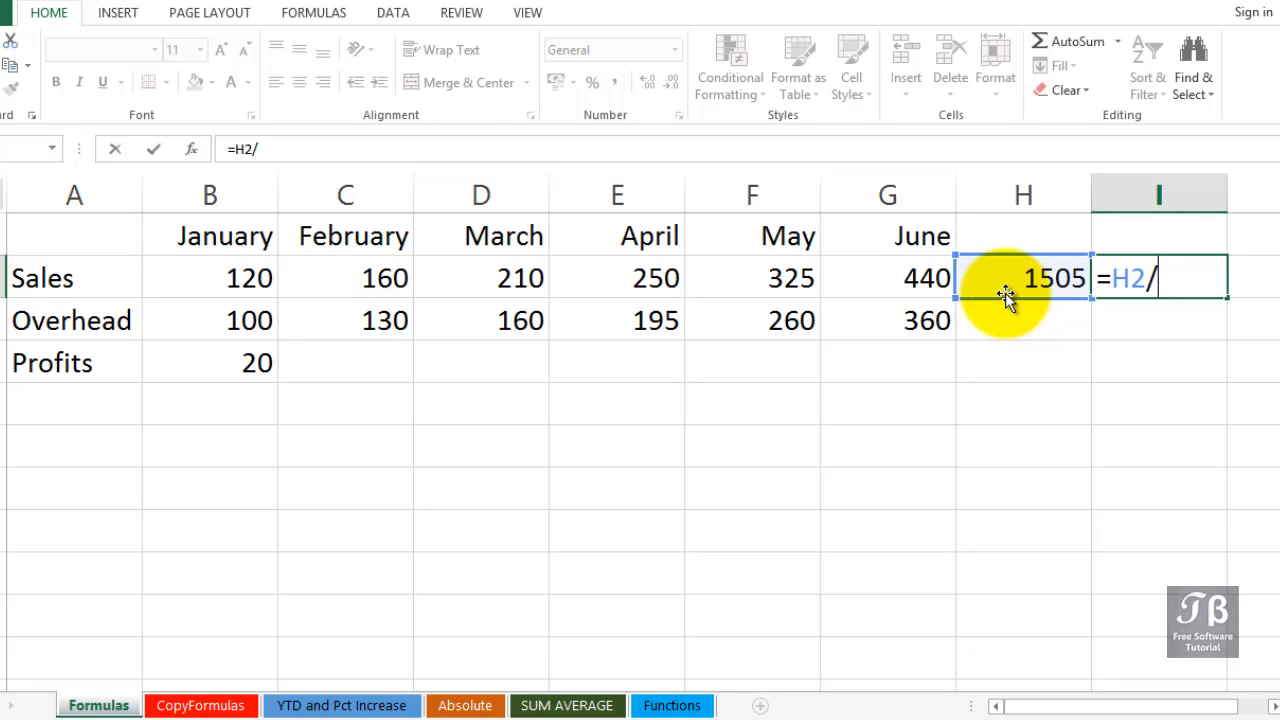
text(6)
key(Return)
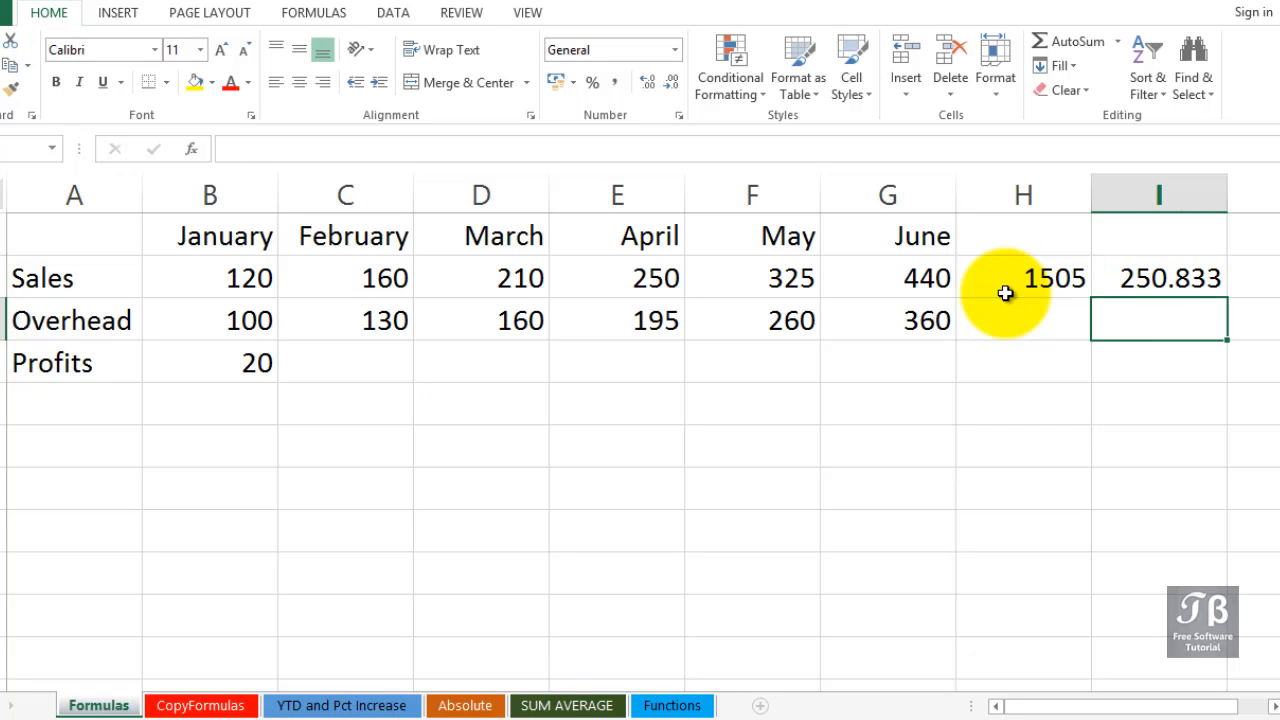
click(1140, 279)
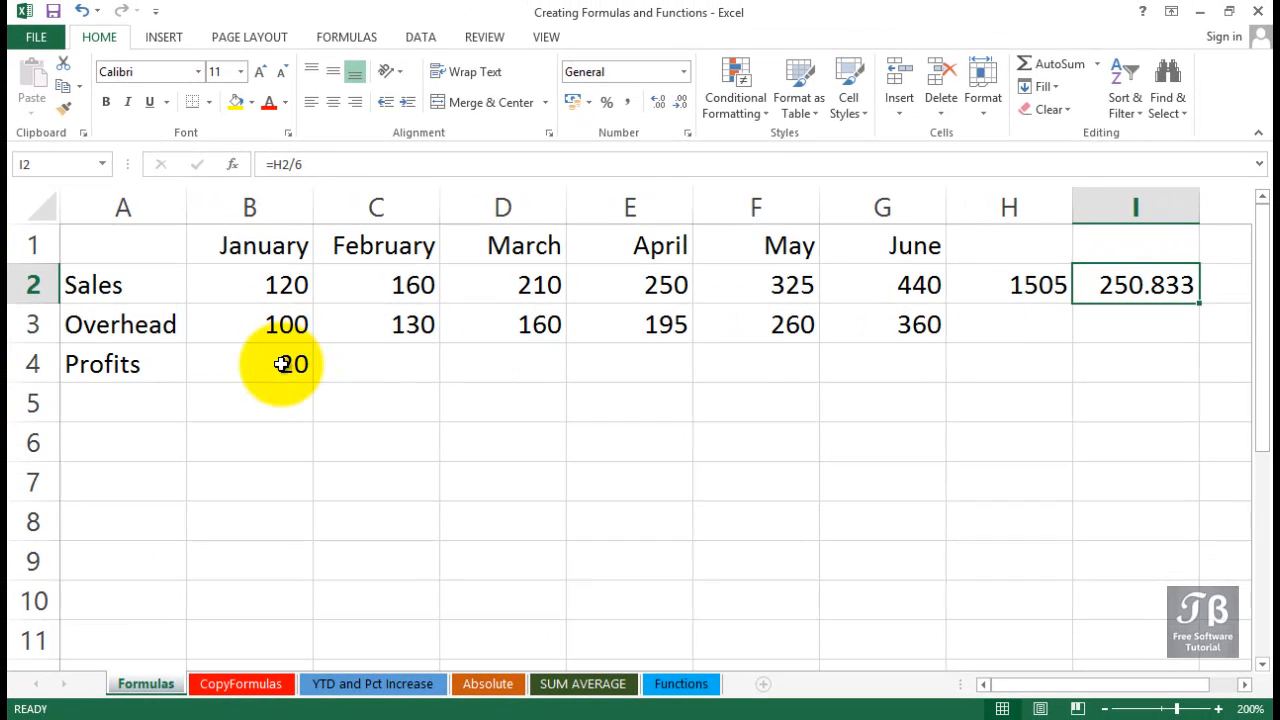
click(282, 364)
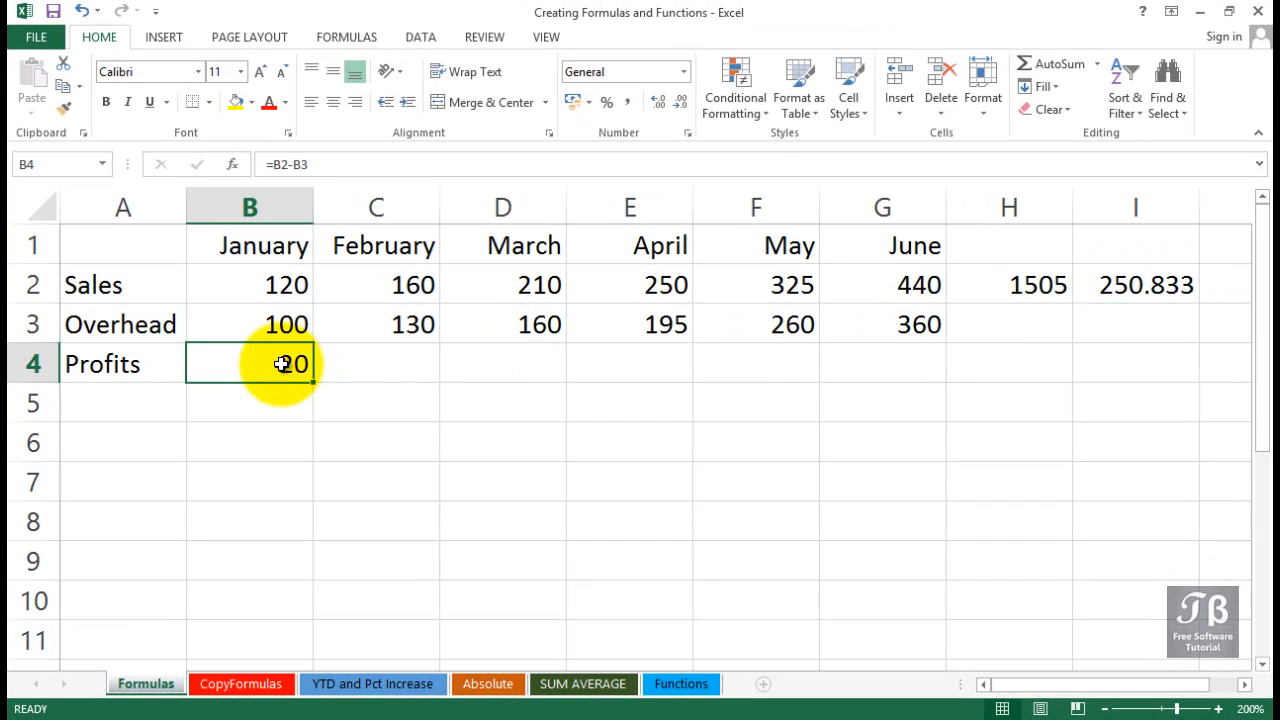